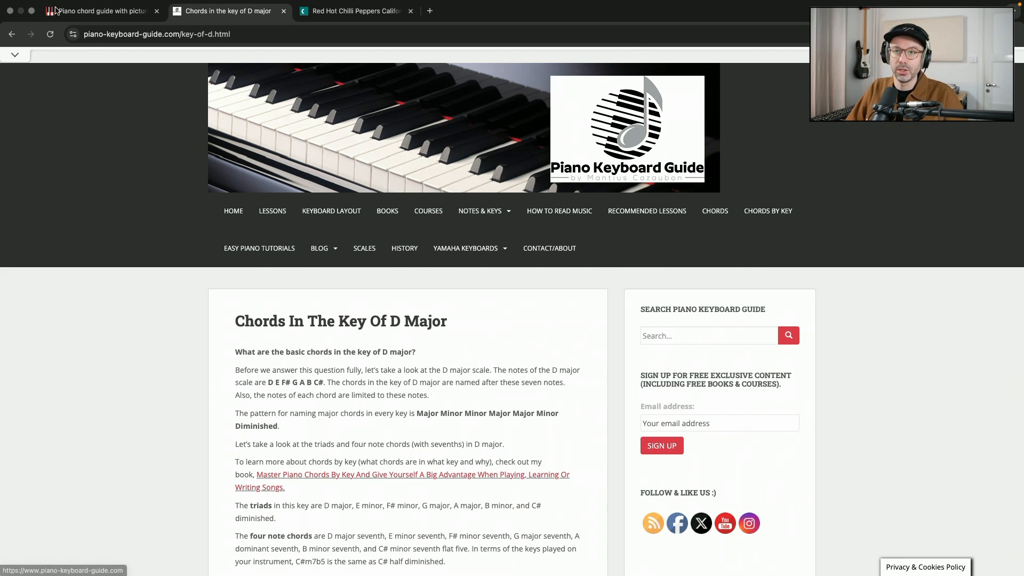
Look up the C major chord diagram on pianochord.org.
{"action": "left_click", "coordinate": [82, 12]}
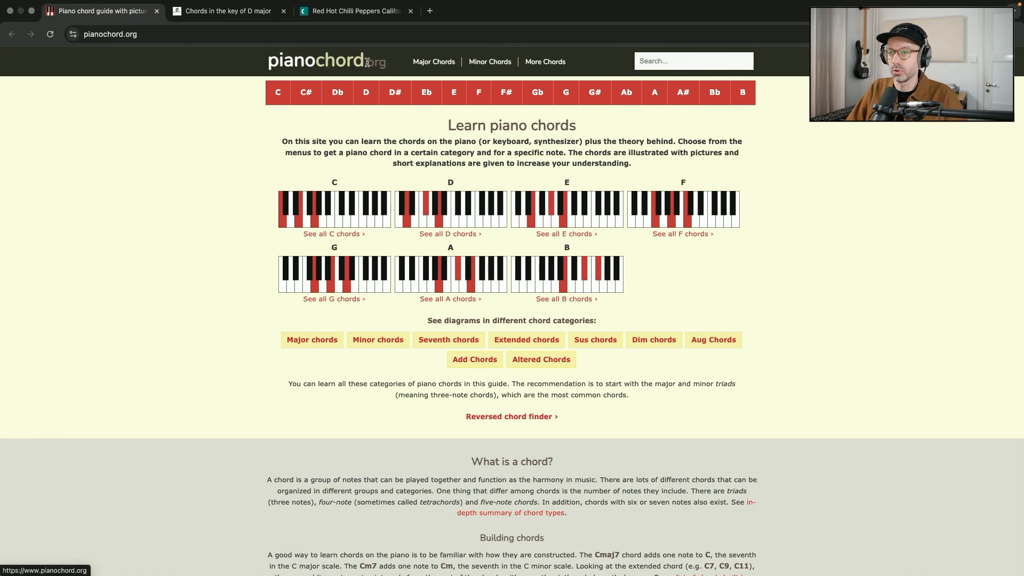
{"action": "left_click", "coordinate": [279, 98]}
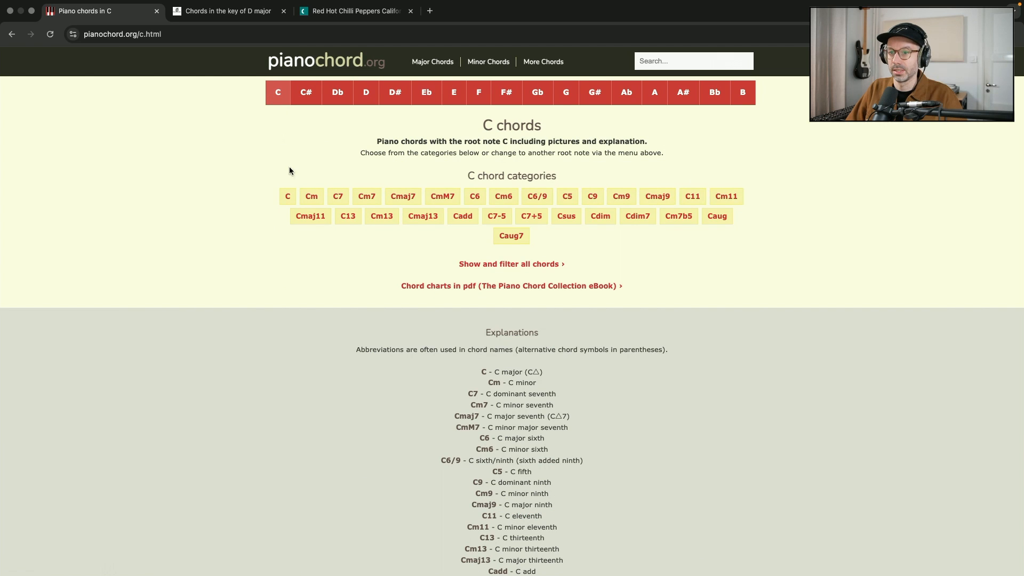
{"action": "left_click", "coordinate": [288, 196]}
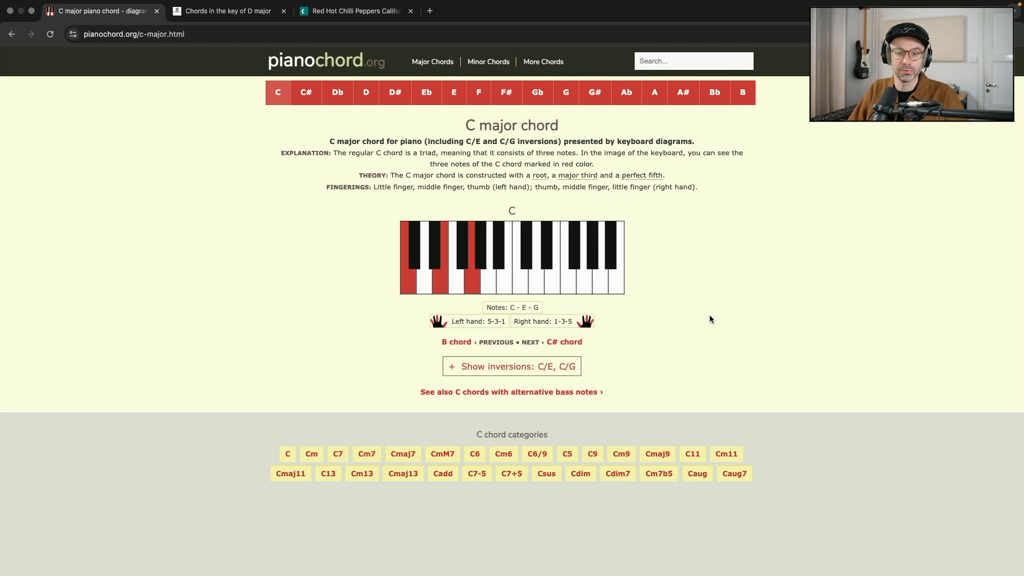
Read the page on chords in the key of D major, from the chord chart down to the common progressions.
{"action": "left_click", "coordinate": [225, 19]}
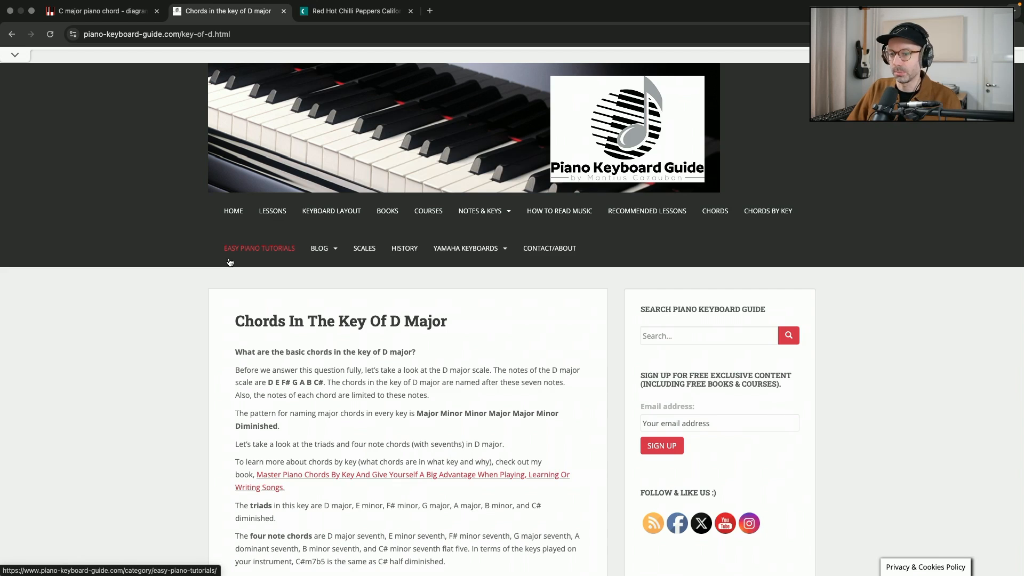
{"action": "scroll", "coordinate": [229, 262], "scroll_direction": "down", "scroll_amount": 3}
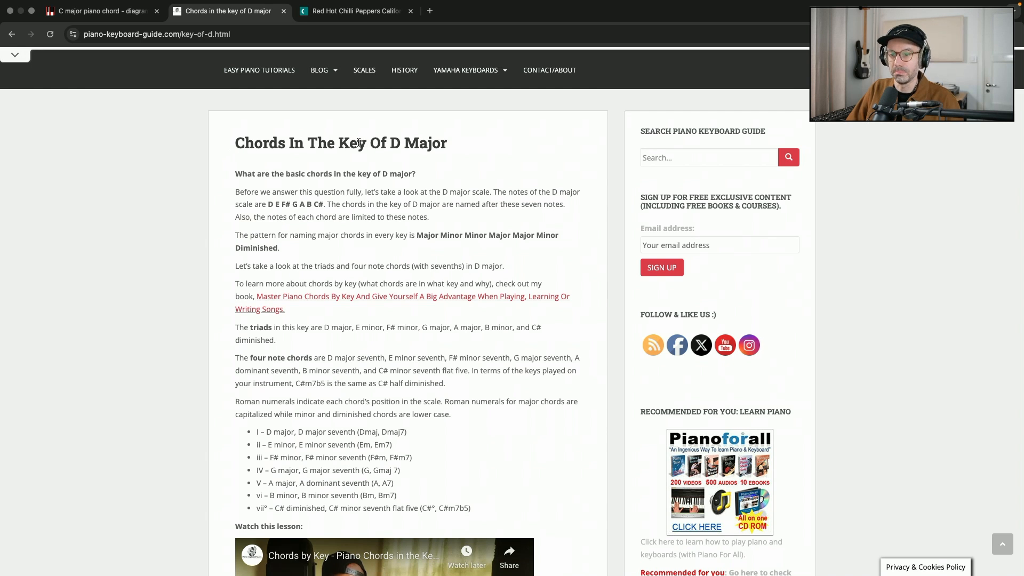
{"action": "scroll", "coordinate": [359, 142], "scroll_direction": "down", "scroll_amount": 9}
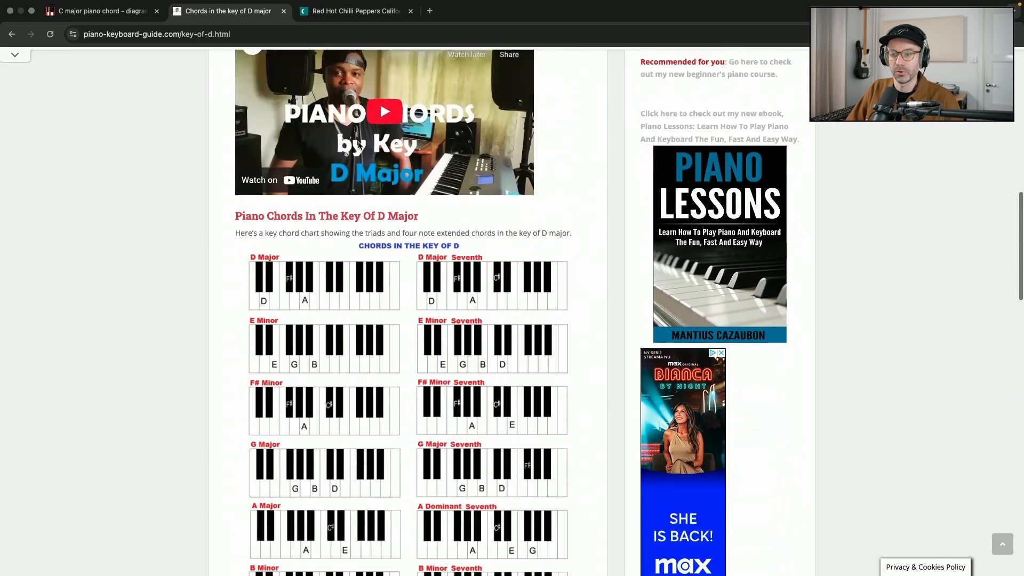
{"action": "scroll", "coordinate": [358, 143], "scroll_direction": "down", "scroll_amount": 1}
{"action": "scroll", "coordinate": [288, 208], "scroll_direction": "down", "scroll_amount": 1}
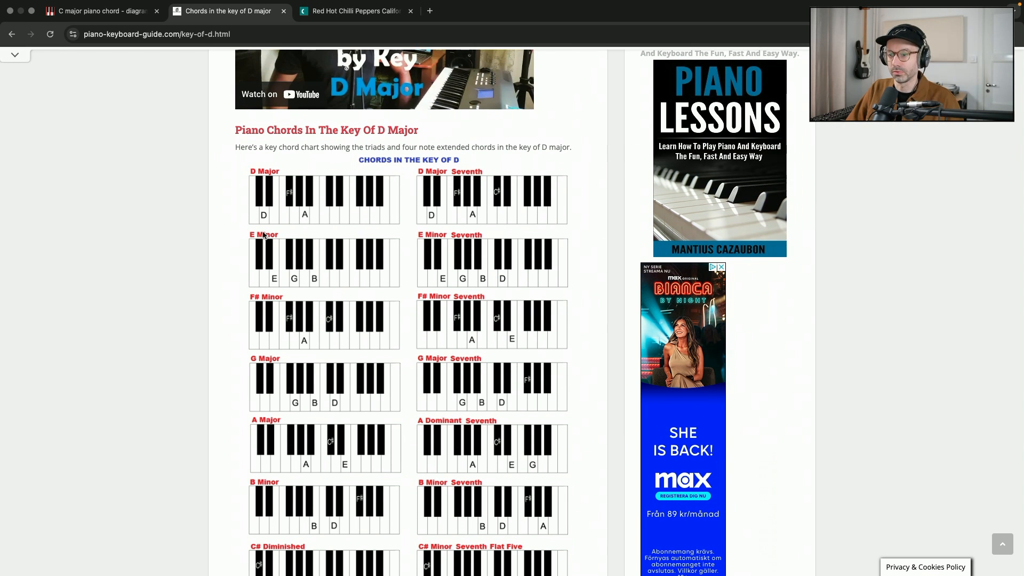
{"action": "scroll", "coordinate": [262, 234], "scroll_direction": "down", "scroll_amount": 2}
{"action": "scroll", "coordinate": [310, 292], "scroll_direction": "down", "scroll_amount": 8}
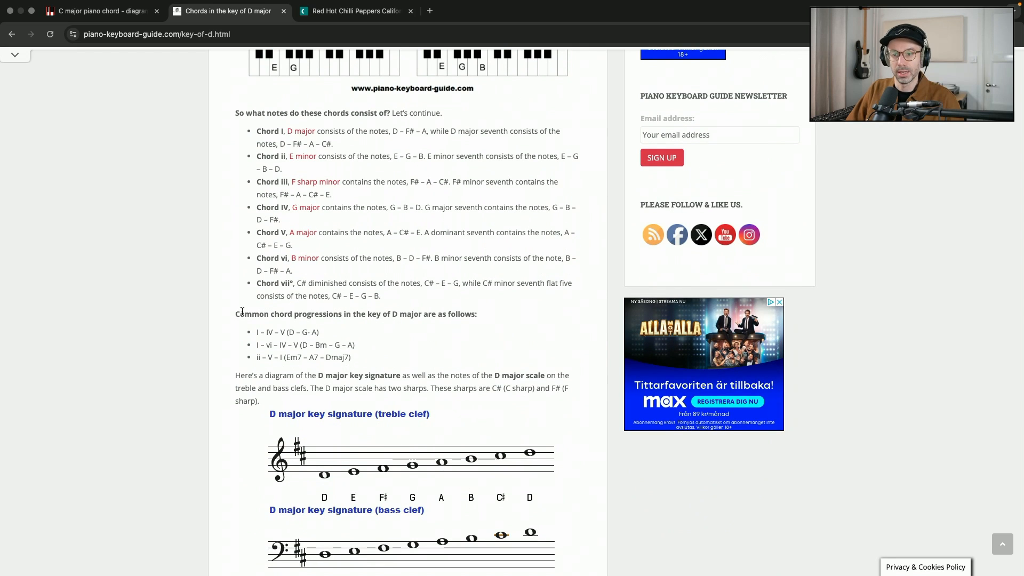
Highlight the common chord progressions heading and the I – IV – V progression with its chords D – G – A.
{"action": "left_click_drag", "start_coordinate": [235, 314], "coordinate": [245, 313]}
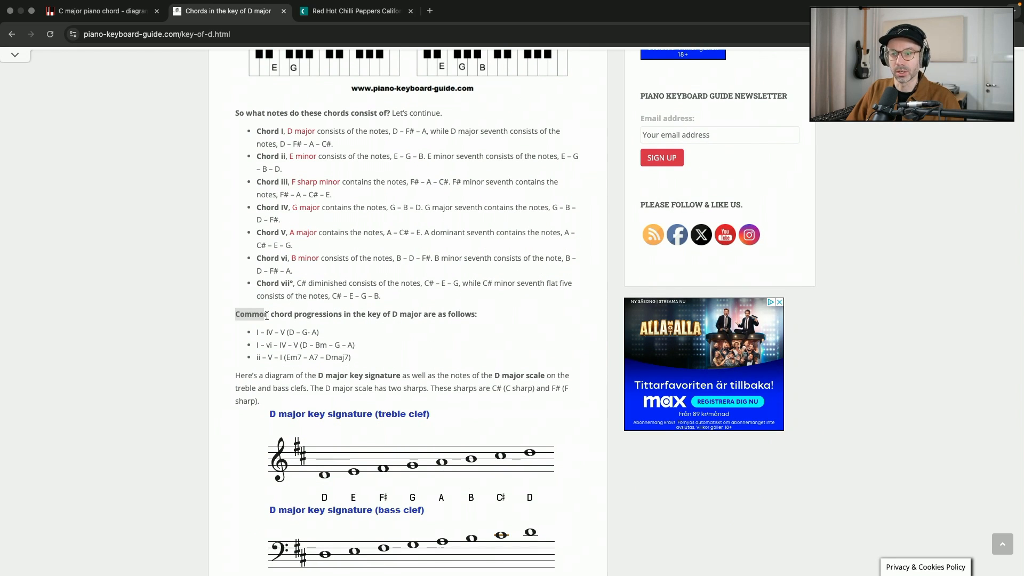
{"action": "left_click_drag", "start_coordinate": [331, 311], "coordinate": [409, 312]}
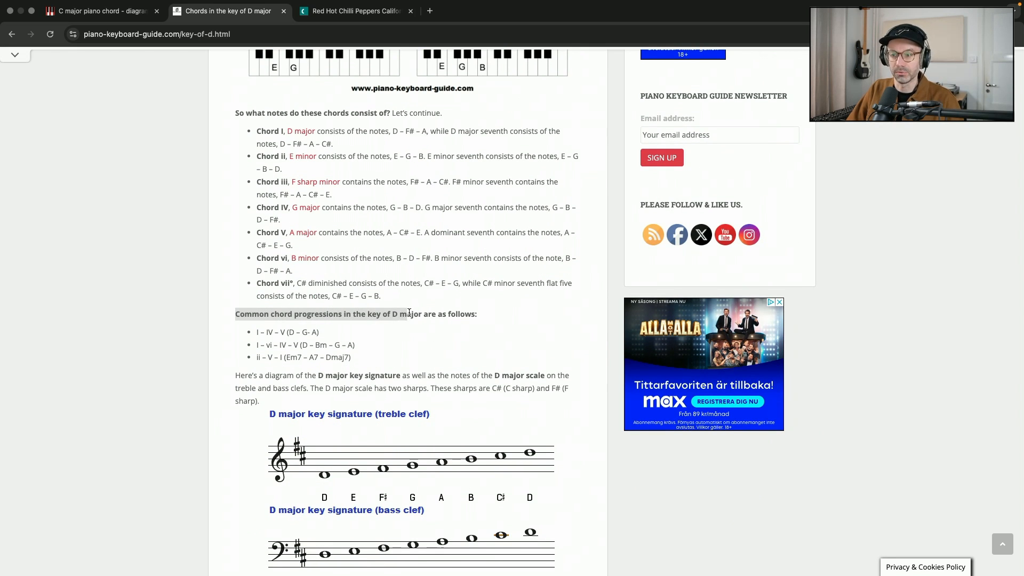
{"action": "left_click", "coordinate": [255, 335]}
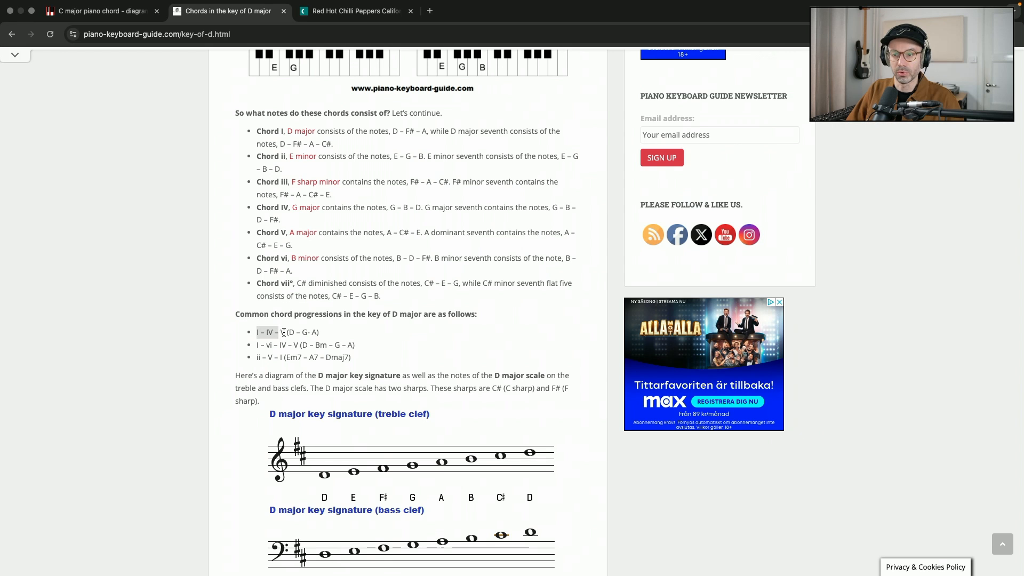
{"action": "left_click_drag", "start_coordinate": [291, 332], "coordinate": [323, 330]}
{"action": "scroll", "coordinate": [323, 320], "scroll_direction": "up", "scroll_amount": 3}
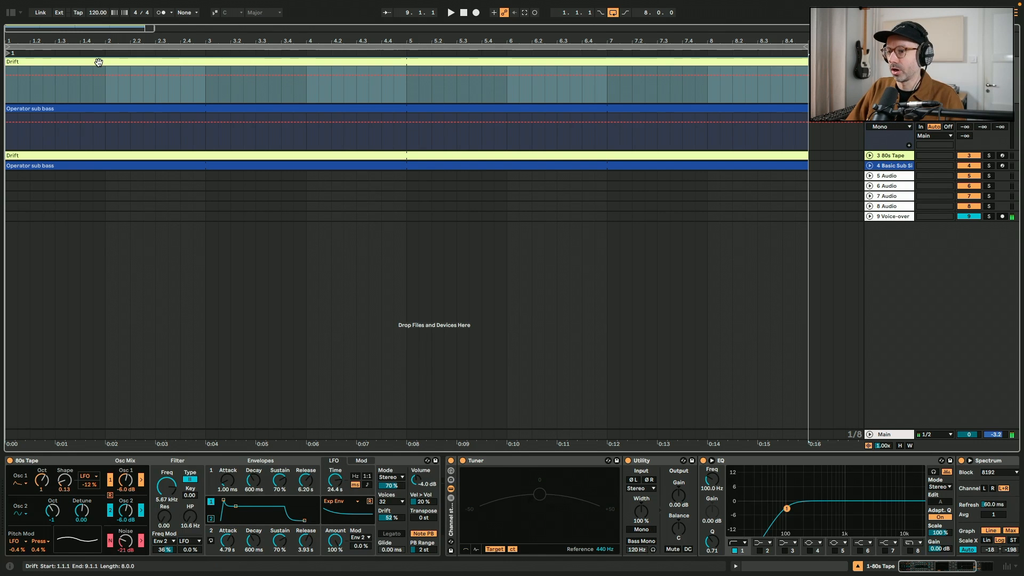
In Ableton Live, rename the Drift clip on the uppermost track "Drift - D G A".
{"action": "left_click", "coordinate": [47, 462]}
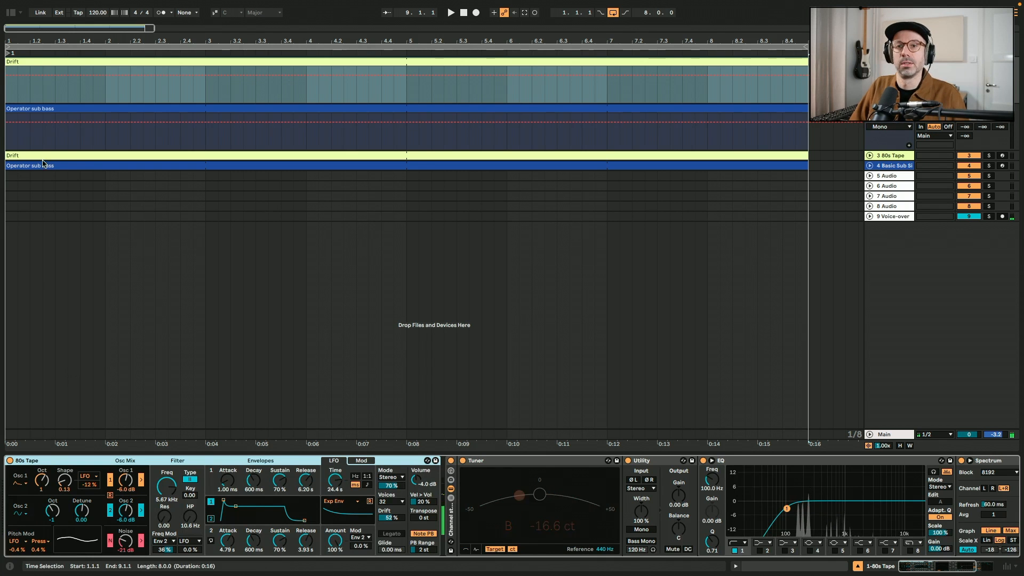
{"action": "left_click", "coordinate": [29, 64]}
{"action": "key", "text": "super+r"}
{"action": "type", "text": "- DG"}
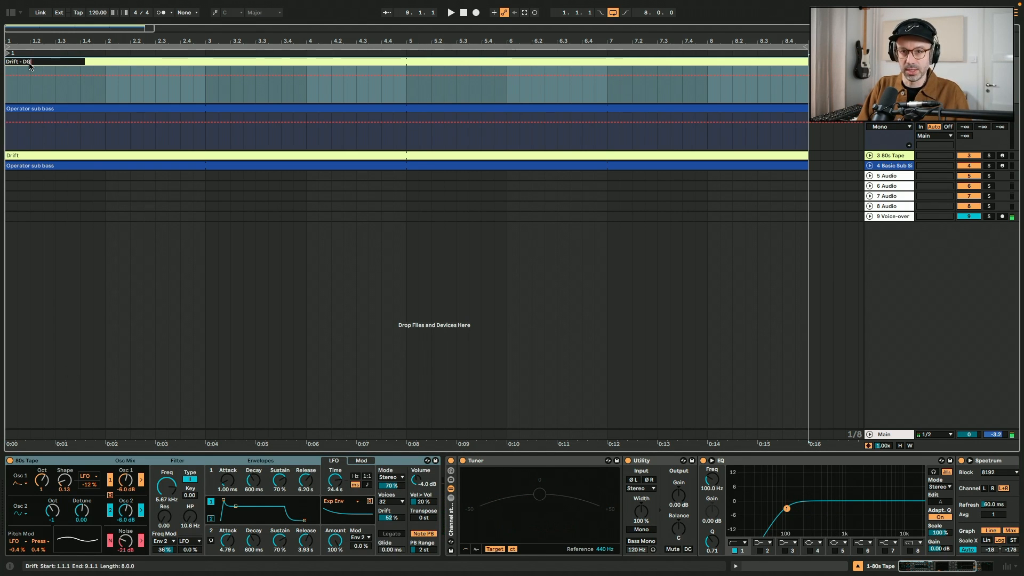
{"action": "type", "text": "A"}
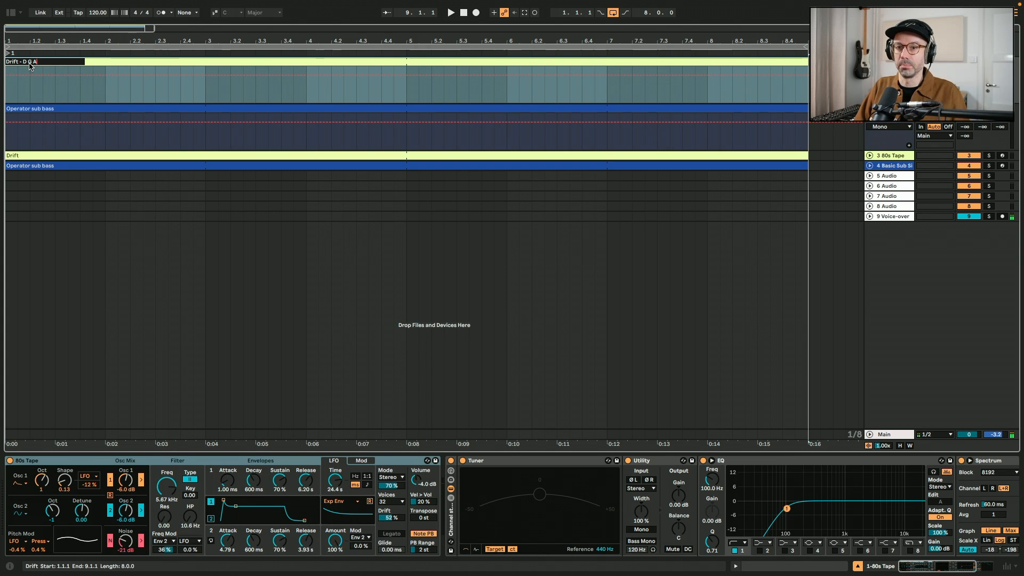
{"action": "key", "text": "Return"}
Open the Drift clip's notes, enable a D Major scale, and show only the notes in that scale.
{"action": "double_click", "coordinate": [29, 63]}
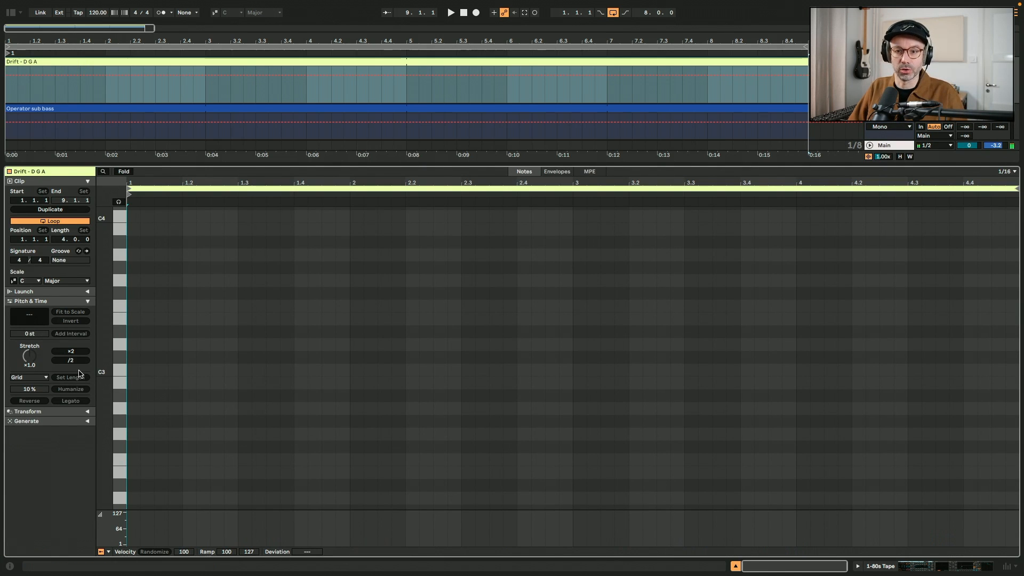
{"action": "left_click", "coordinate": [13, 281]}
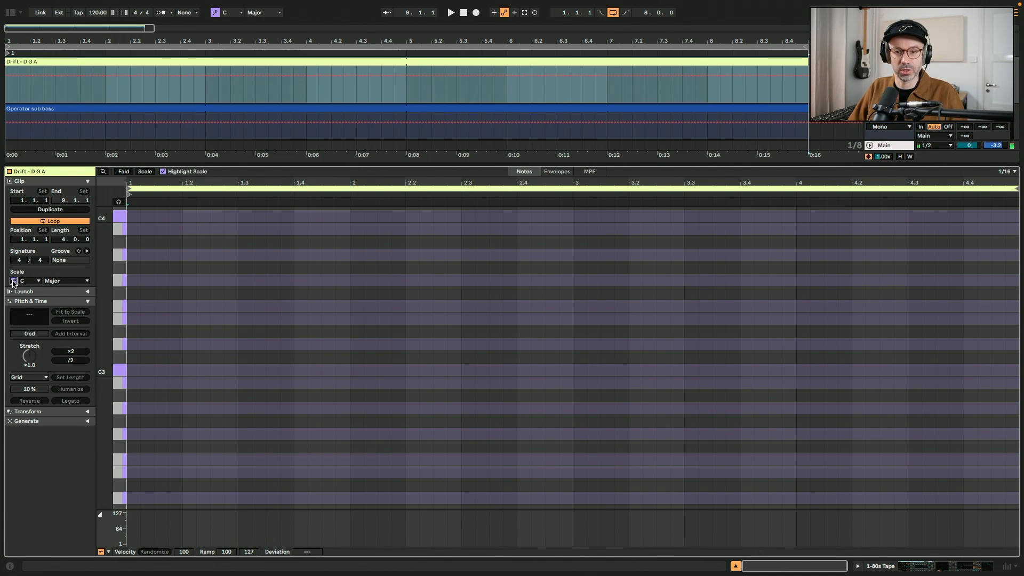
{"action": "left_click", "coordinate": [28, 282]}
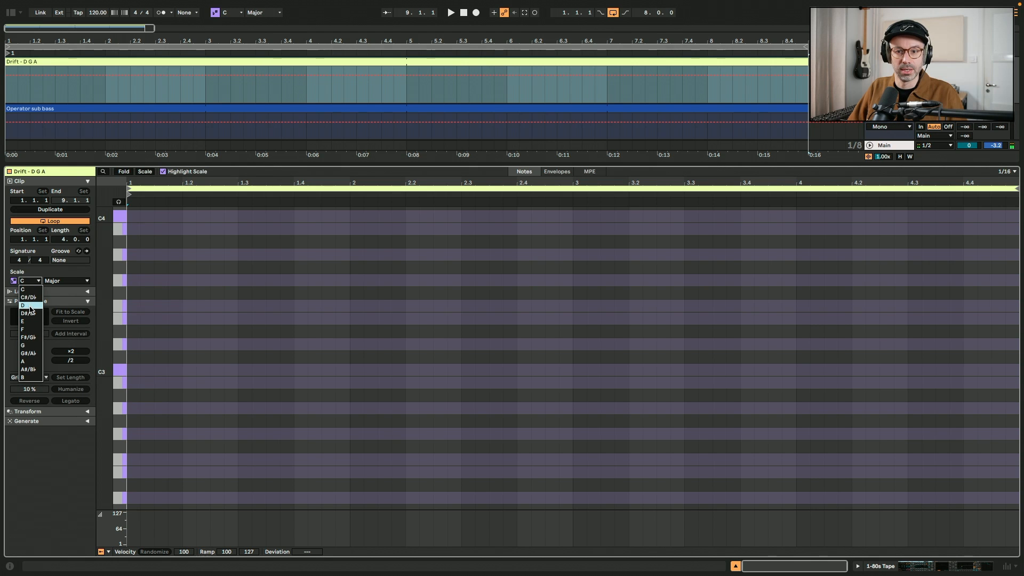
{"action": "left_click", "coordinate": [30, 306]}
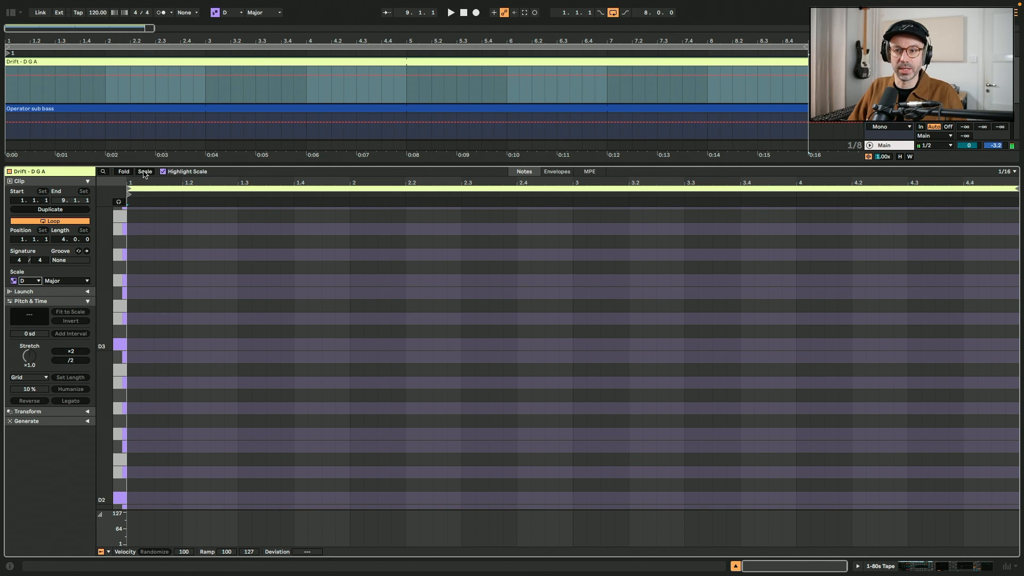
{"action": "left_click", "coordinate": [144, 172]}
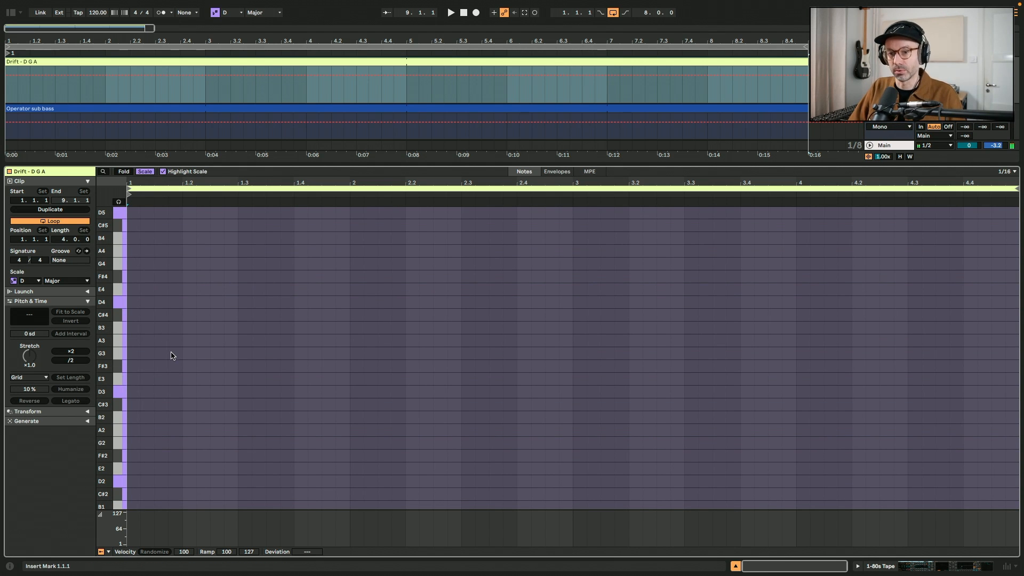
Build a one-bar D major triad in bar 1 with the notes D3, F#3 and A3.
{"action": "double_click", "coordinate": [138, 392]}
{"action": "left_click_drag", "start_coordinate": [145, 393], "coordinate": [332, 347]}
{"action": "left_click_drag", "start_coordinate": [229, 314], "coordinate": [167, 407]}
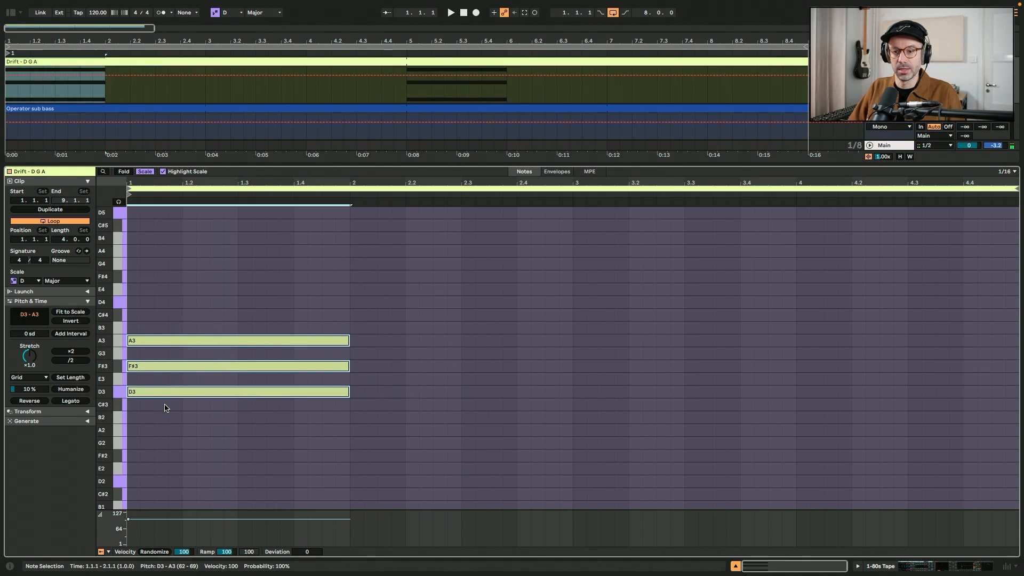
Duplicate the D major triad into bar 2 and transpose the copy up to G3, B3 and D4.
{"action": "key", "text": "ctrl+d"}
{"action": "key", "text": "Up"}
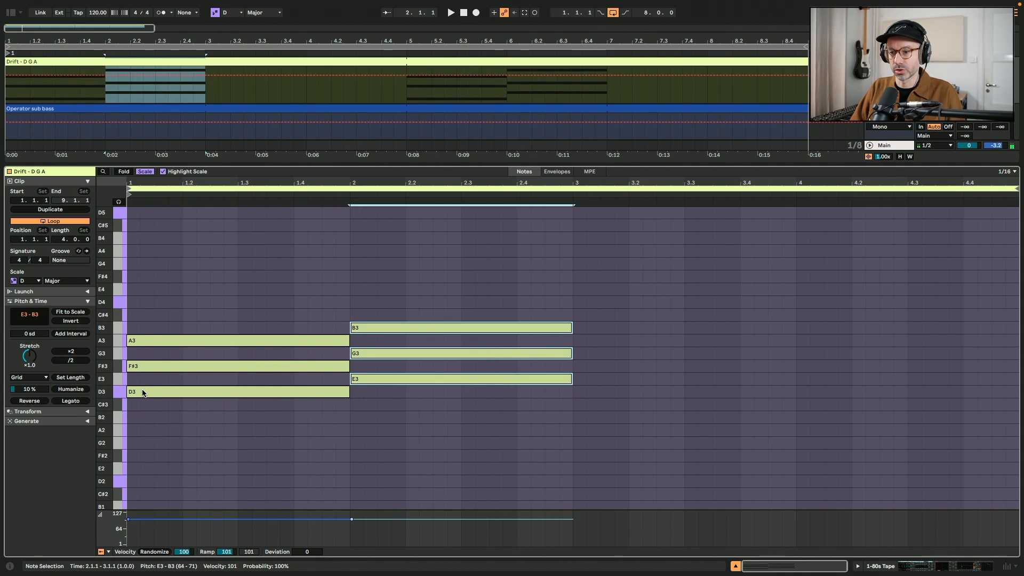
{"action": "key", "text": "Up"}
{"action": "key", "text": "Up"}
Duplicate the G chord into bar 3, transpose it to A3, C#4 and E4, and repeat it in bar 4.
{"action": "key", "text": "ctrl+d"}
{"action": "key", "text": "Up"}
{"action": "key", "text": "Up"}
{"action": "key", "text": "Down"}
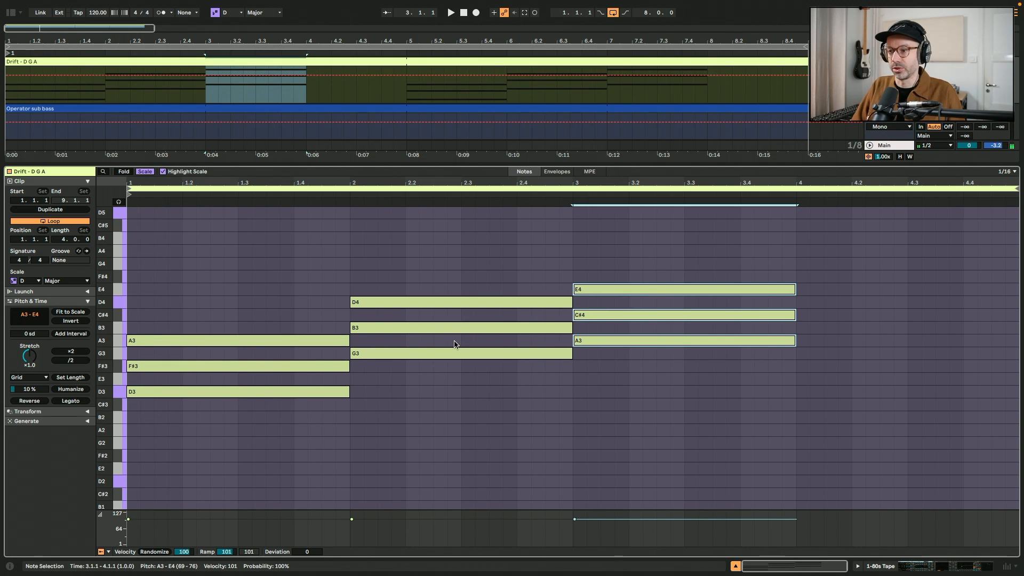
{"action": "key", "text": "ctrl+d"}
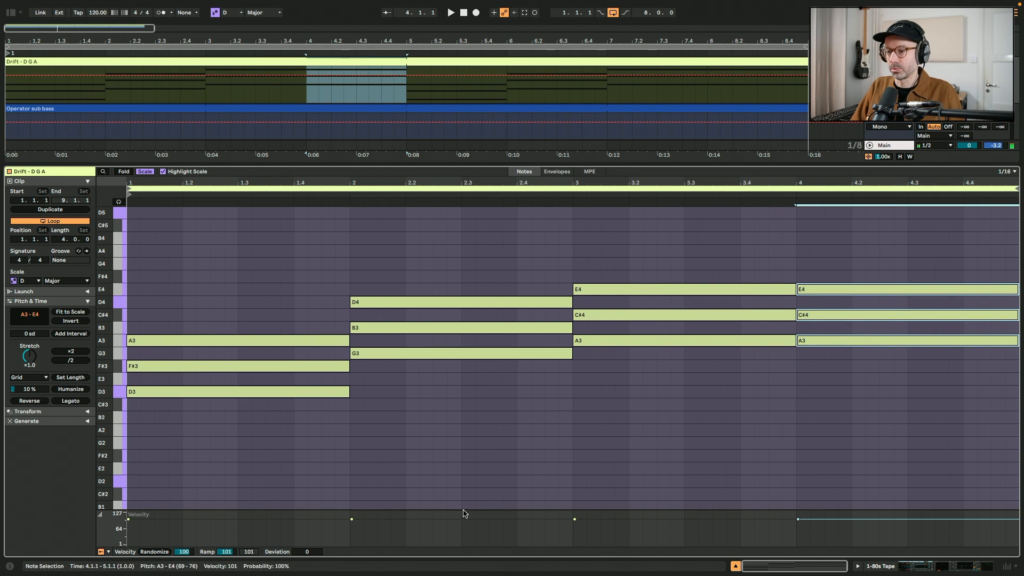
Make the velocity lane slightly taller and play back the chord progression.
{"action": "left_click_drag", "start_coordinate": [457, 509], "coordinate": [458, 500]}
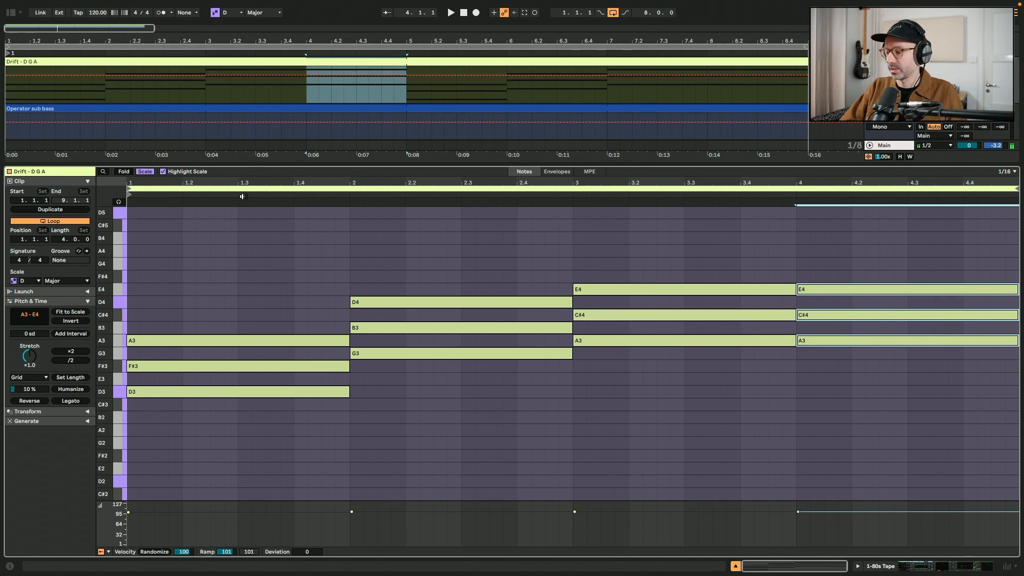
{"action": "key", "text": "space"}
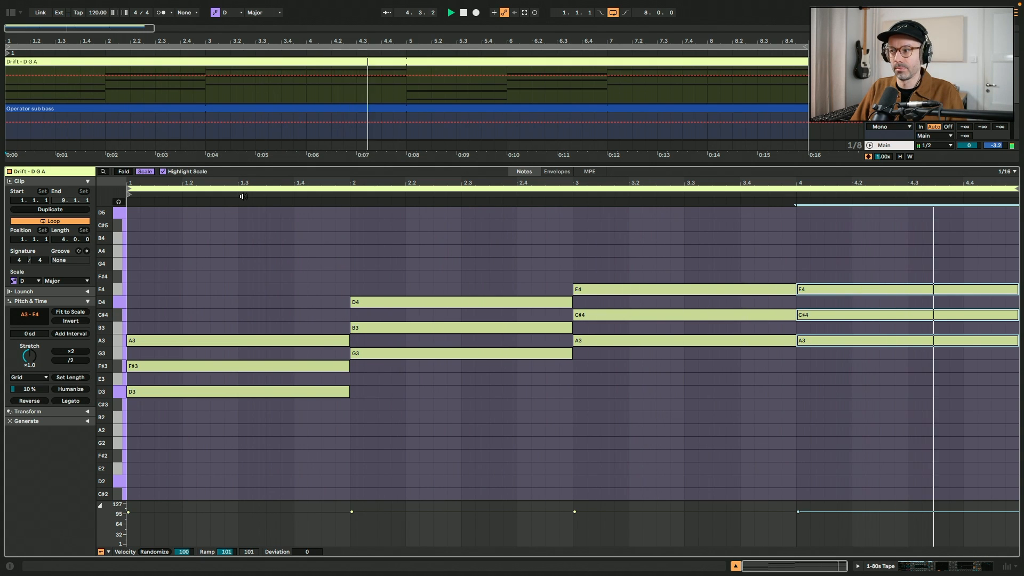
{"action": "key", "text": "space"}
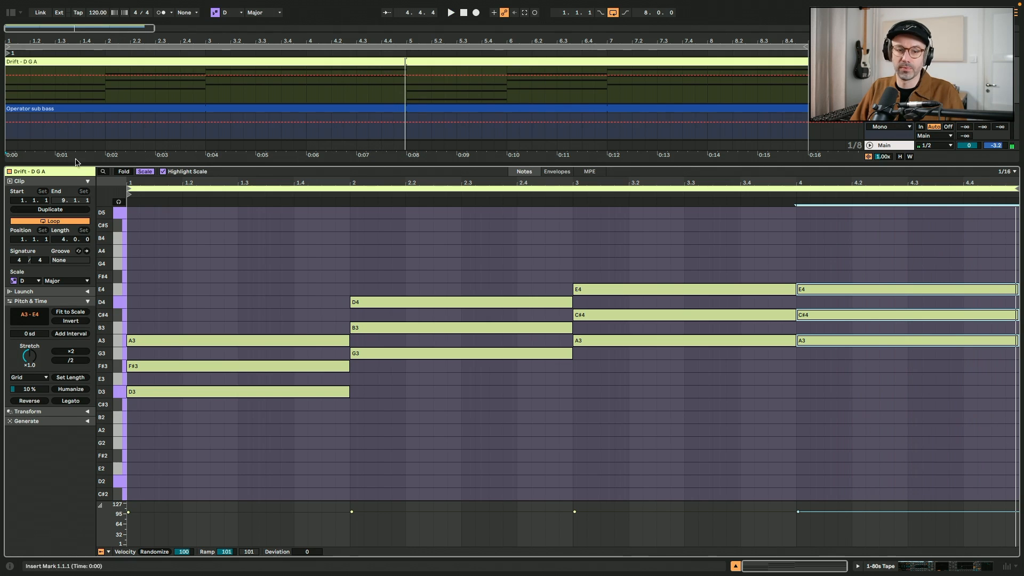
Randomize the velocities of all notes and apply a Strum transform with High at 14 %.
{"action": "key", "text": "super+a"}
{"action": "left_click", "coordinate": [159, 553]}
{"action": "left_click", "coordinate": [89, 414]}
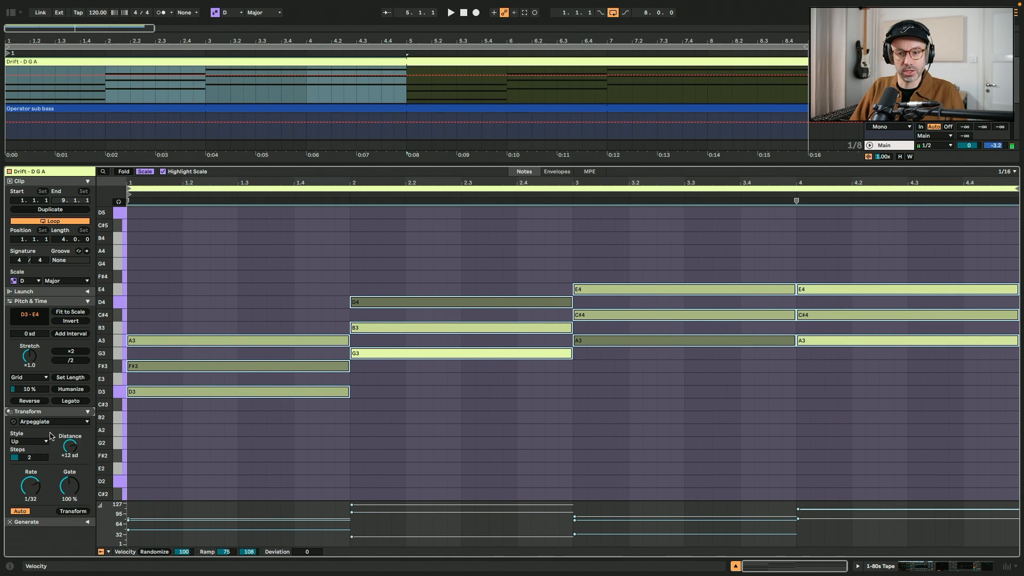
{"action": "left_click", "coordinate": [51, 422]}
{"action": "left_click", "coordinate": [47, 503]}
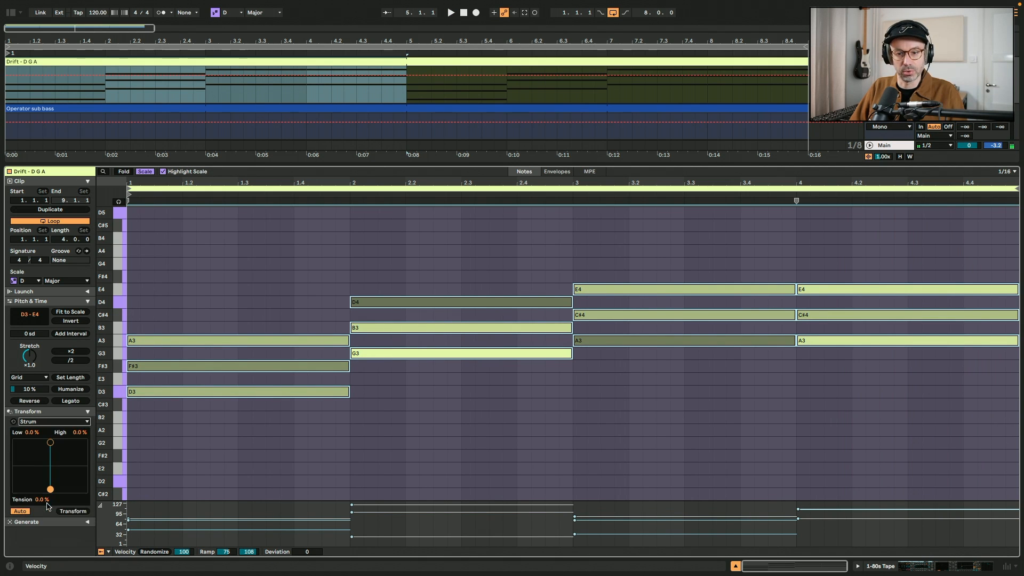
{"action": "left_click_drag", "start_coordinate": [74, 435], "coordinate": [57, 447]}
{"action": "key", "text": "space"}
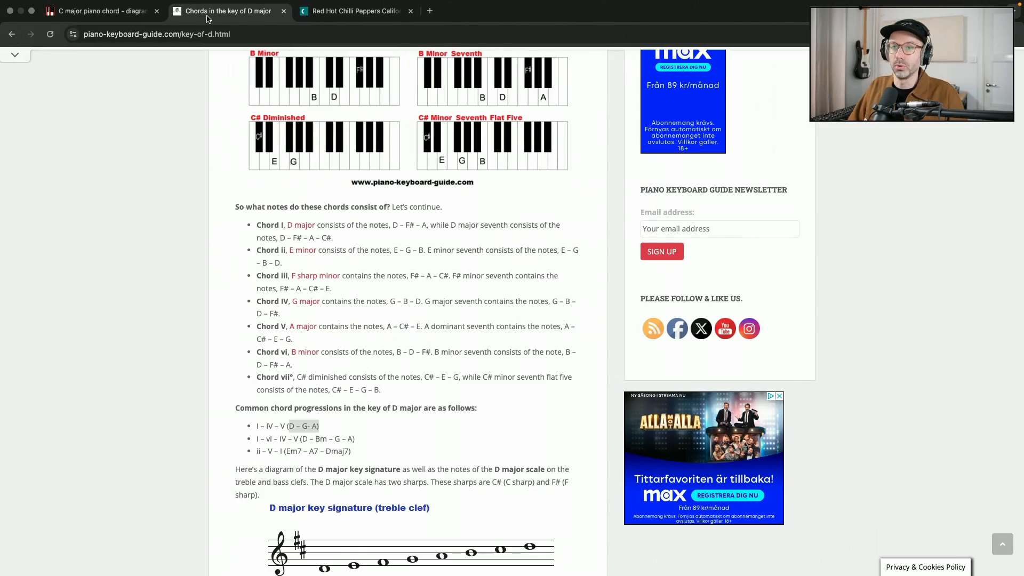
In the browser, look up the Dmaj7 chord on pianochord.org among the D chords.
{"action": "left_click", "coordinate": [101, 11]}
{"action": "left_click", "coordinate": [364, 96]}
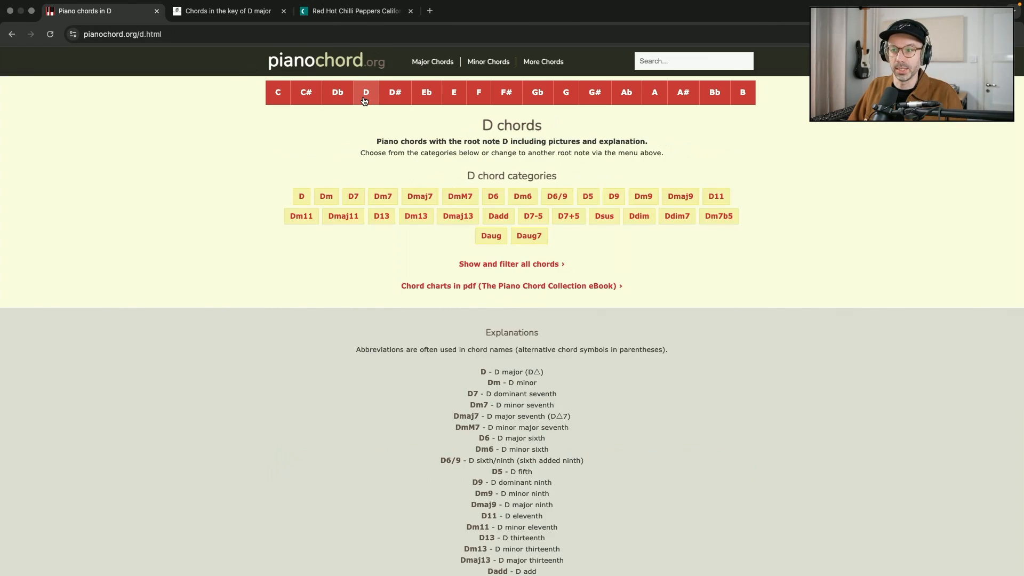
{"action": "left_click", "coordinate": [419, 196]}
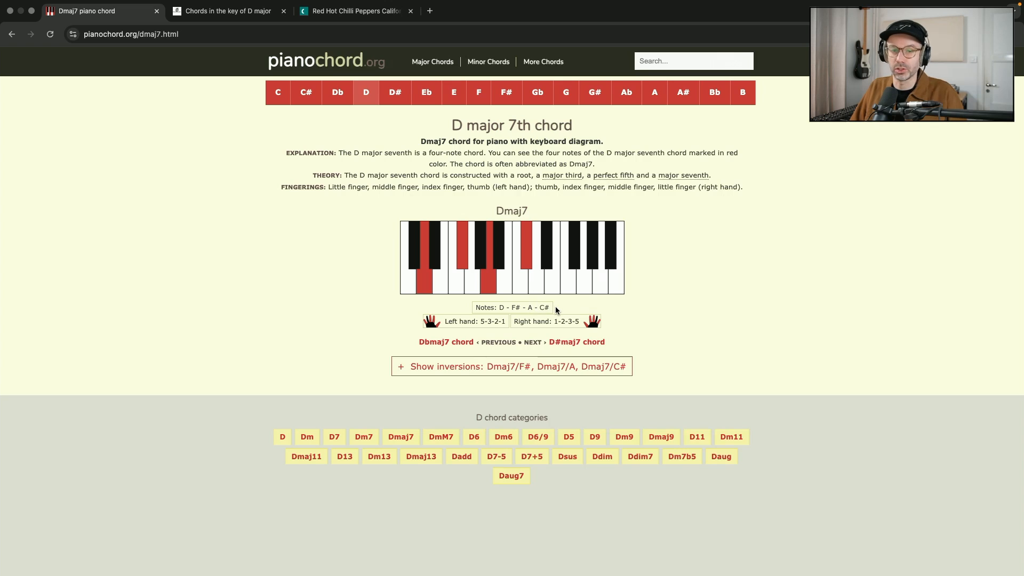
In Ableton Live, copy bar 1's A3 note up to C#4 and rename the clip "Drift - Dmaj7 G A".
{"action": "key", "text": "super+Tab"}
{"action": "left_click_drag", "start_coordinate": [146, 342], "coordinate": [145, 317]}
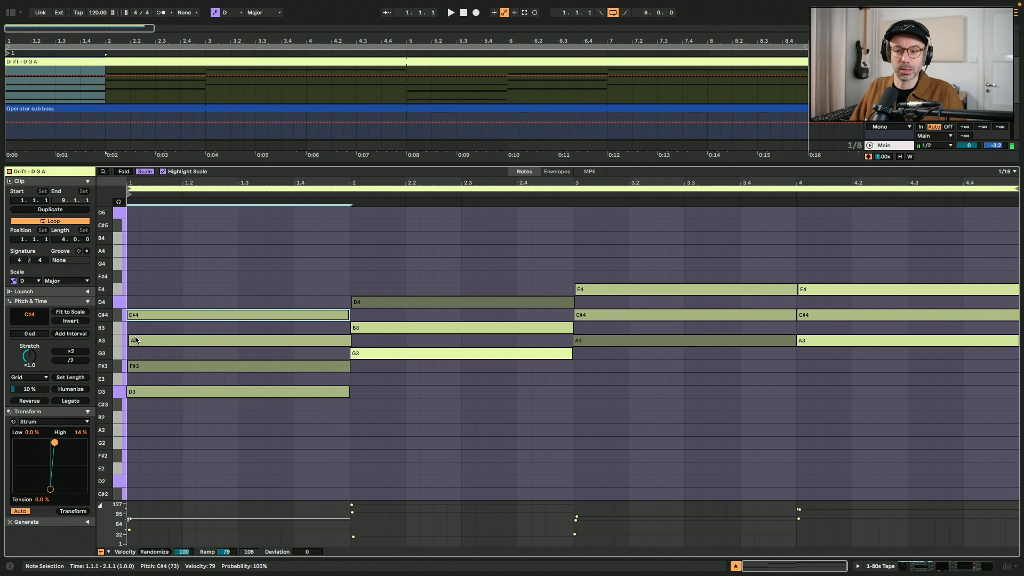
{"action": "left_click", "coordinate": [30, 62]}
{"action": "key", "text": "super+r"}
{"action": "left_click", "coordinate": [28, 62]}
{"action": "type", "text": "m"}
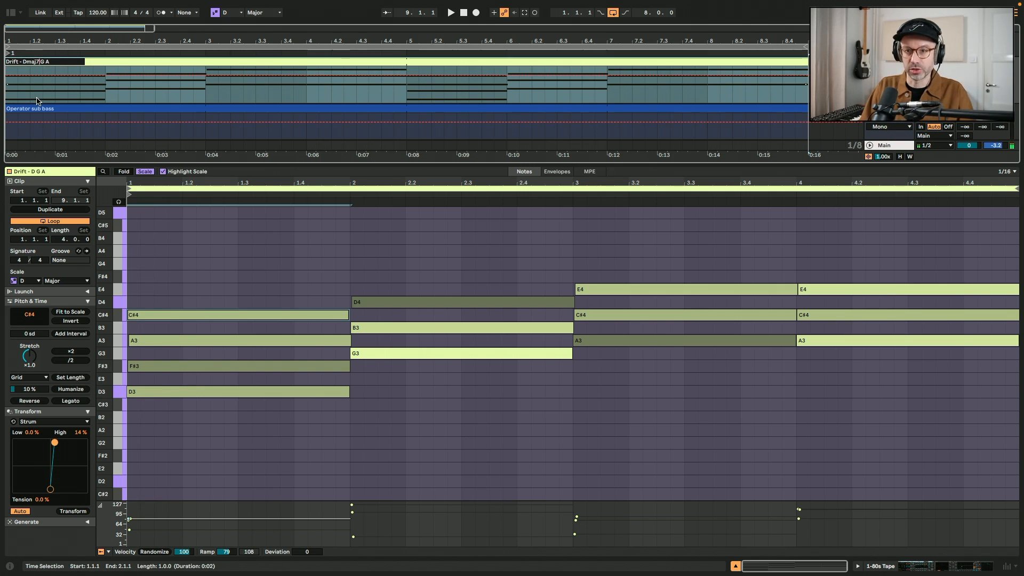
{"action": "type", "text": "aj7"}
{"action": "key", "text": "Return"}
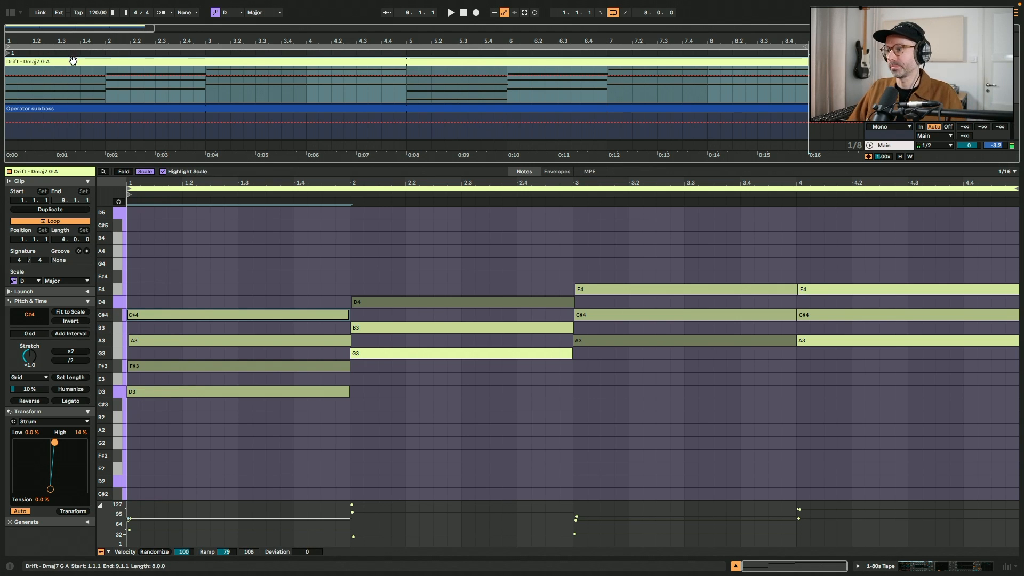
Play back the Dmaj7 progression and rewind the Californication piano chord chart on Chordify to its start.
{"action": "key", "text": "space"}
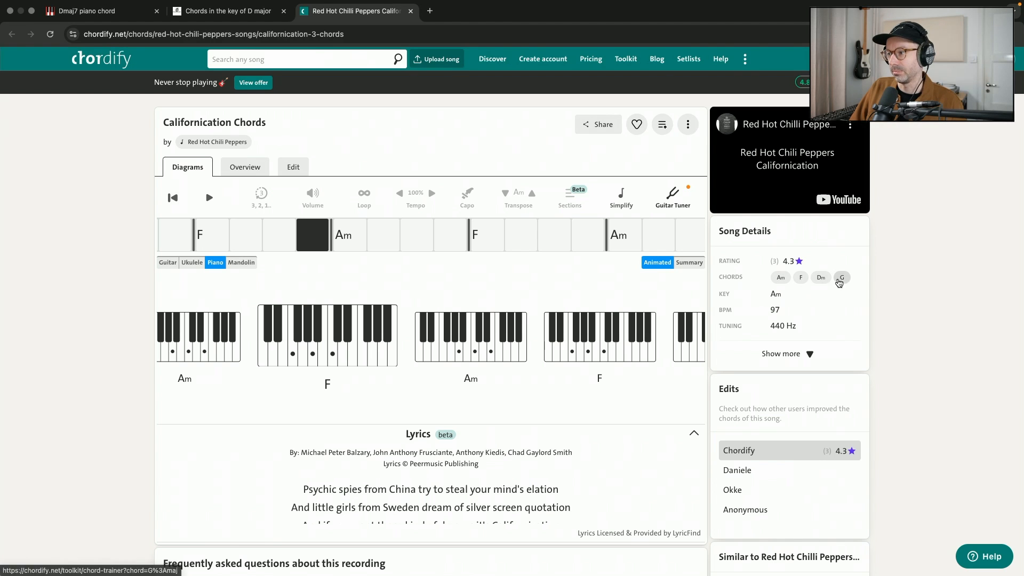
{"action": "left_click", "coordinate": [172, 197]}
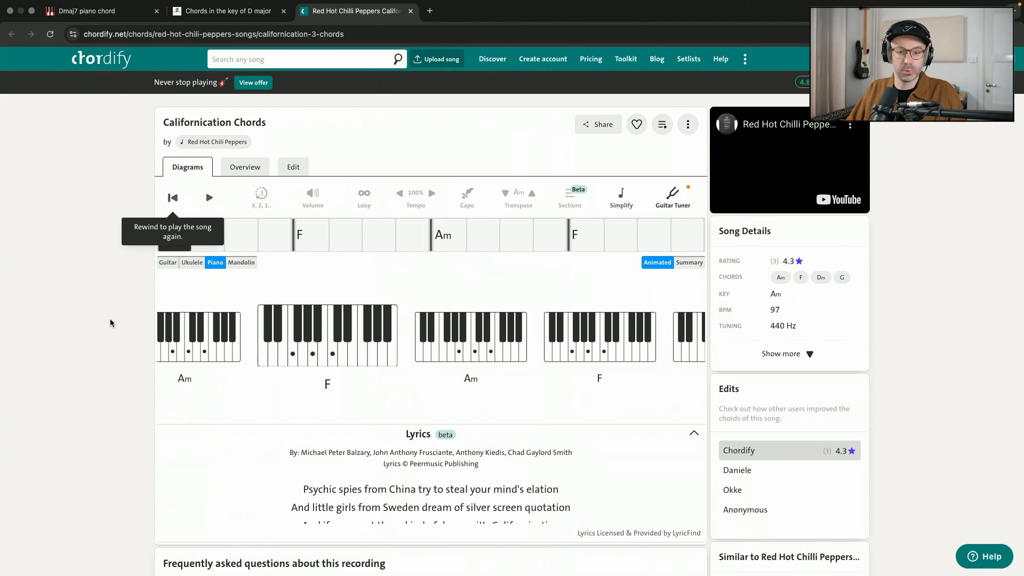
In Ableton Live, open the empty Drift clip, enable its scale as A Minor and show only the scale's notes.
{"action": "key", "text": "ctrl+Right"}
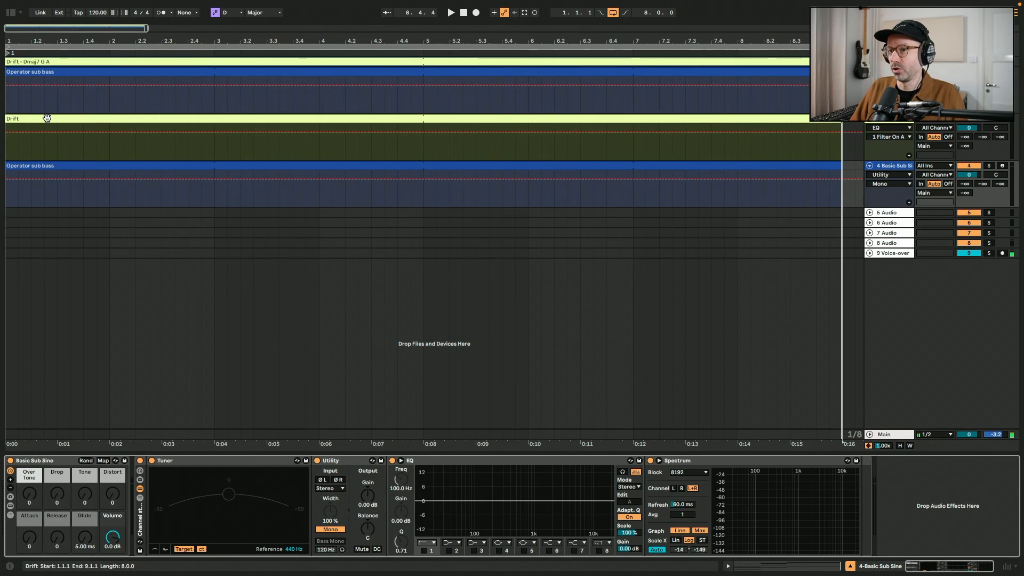
{"action": "double_click", "coordinate": [47, 117]}
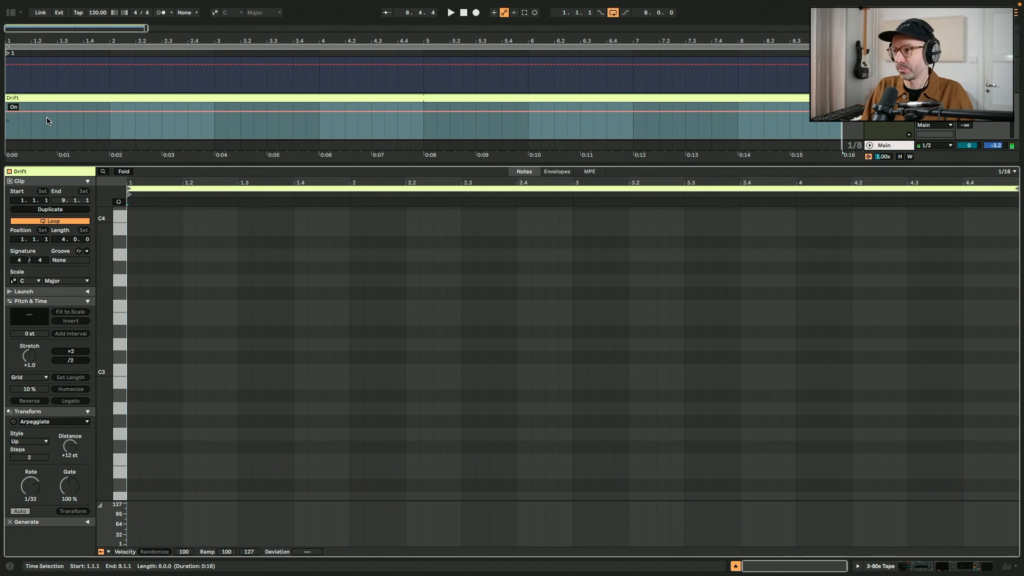
{"action": "left_click", "coordinate": [34, 281]}
{"action": "left_click", "coordinate": [39, 361]}
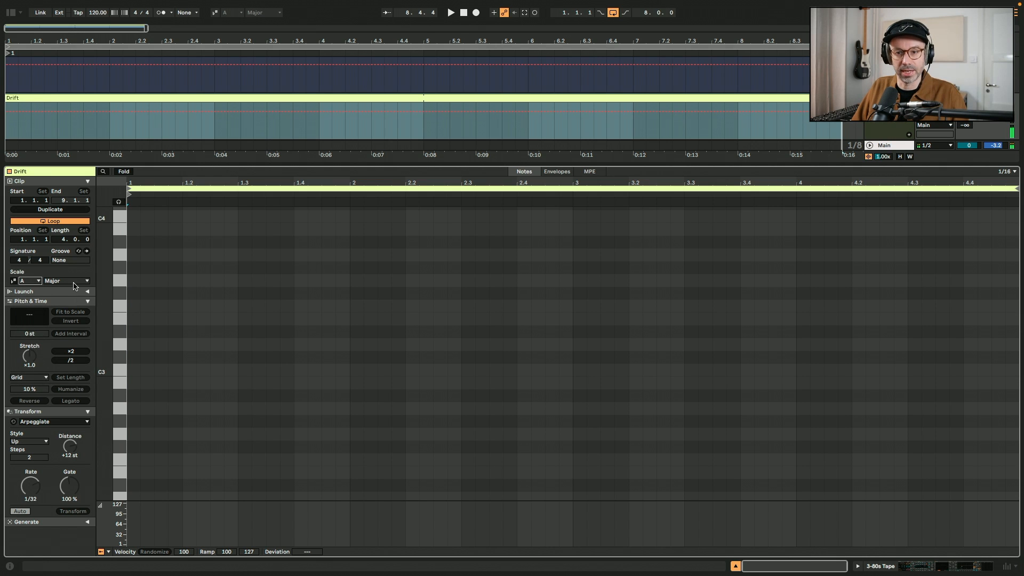
{"action": "left_click", "coordinate": [66, 281]}
{"action": "left_click", "coordinate": [68, 297]}
{"action": "left_click", "coordinate": [12, 281]}
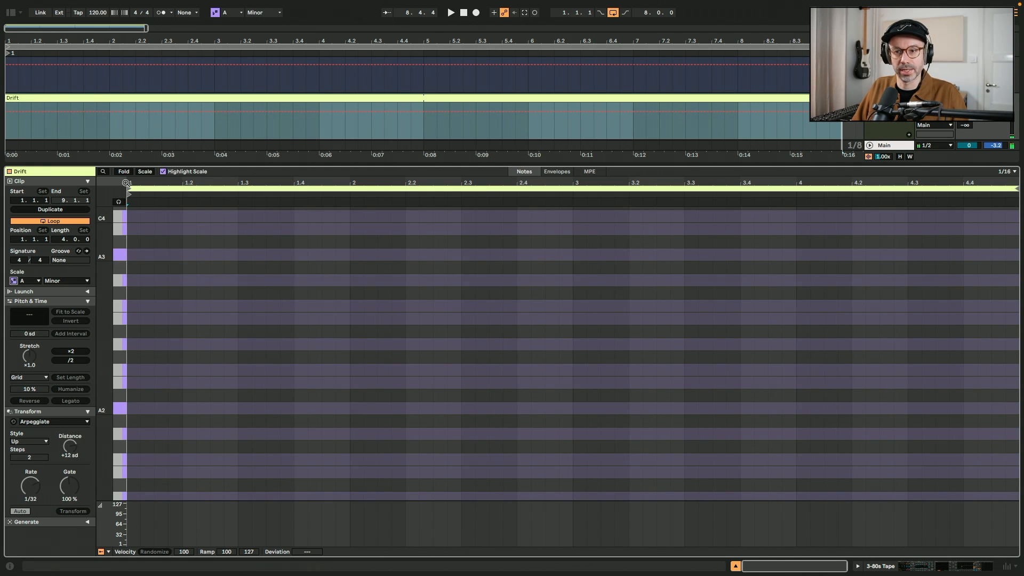
{"action": "left_click", "coordinate": [144, 172]}
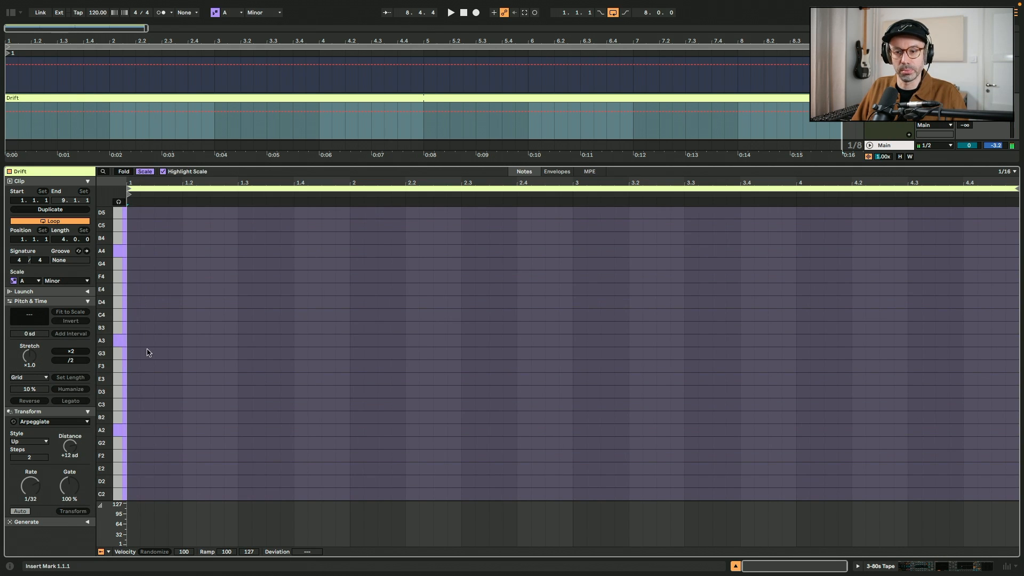
Write an A3–C4–E4 chord in bar 1 and an F3–A3–C4 chord in bar 2, and duplicate the pair into bars 3 and 4.
{"action": "mouse_move", "coordinate": [138, 341]}
{"action": "left_mouse_down"}
{"action": "mouse_move", "coordinate": [345, 327]}
{"action": "mouse_move", "coordinate": [336, 337]}
{"action": "mouse_move", "coordinate": [336, 291]}
{"action": "left_mouse_up"}
{"action": "key", "text": "super+a"}
{"action": "key", "text": "super+d"}
{"action": "left_click_drag", "start_coordinate": [379, 339], "coordinate": [378, 367]}
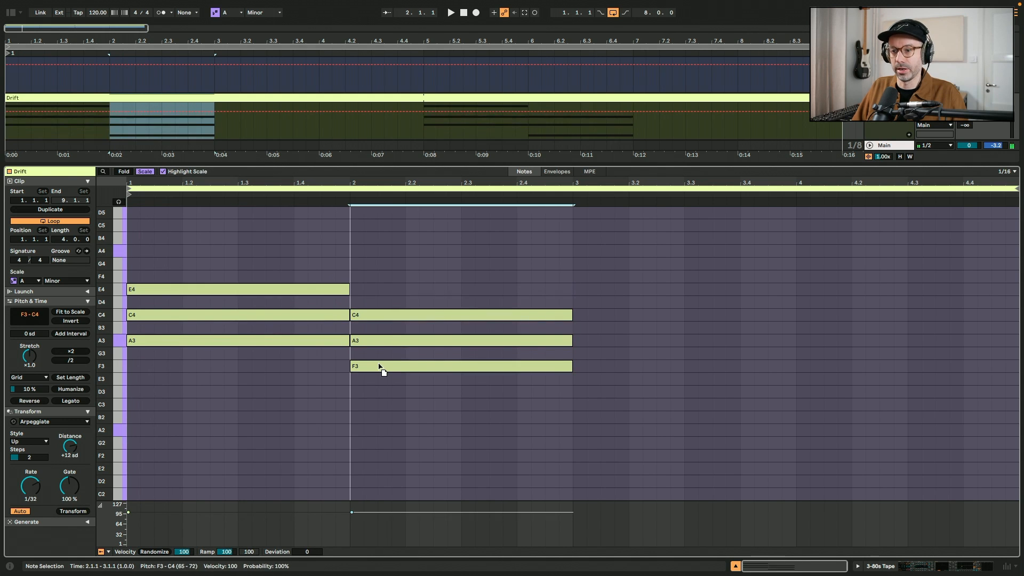
{"action": "key", "text": "super+a"}
{"action": "key", "text": "super+d"}
{"action": "left_click", "coordinate": [555, 272]}
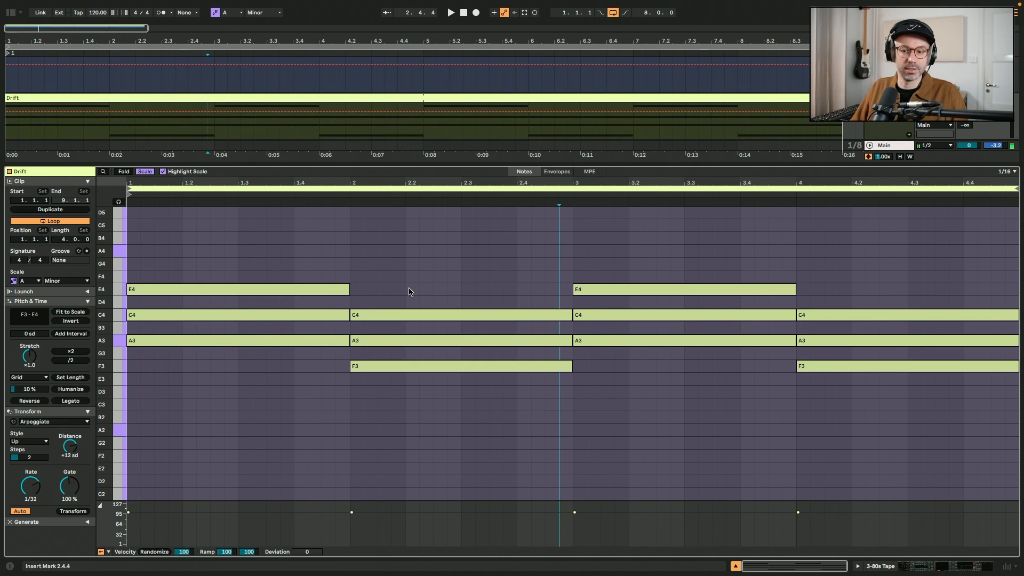
Randomize the velocities of all Drift chord notes, apply a Strum transform with High at 22 %, and play back the result.
{"action": "key", "text": "super+a"}
{"action": "left_click", "coordinate": [154, 552]}
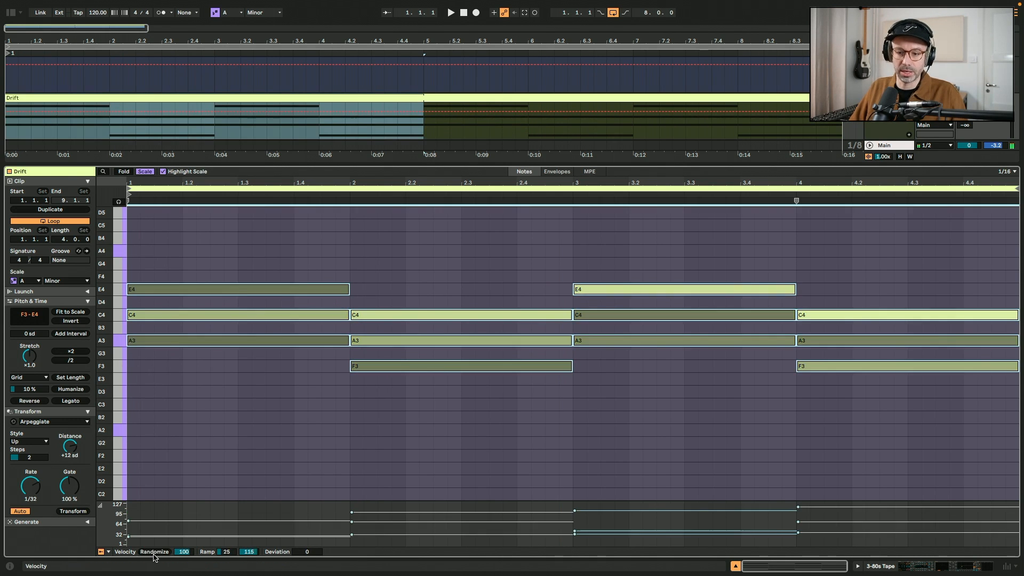
{"action": "left_click", "coordinate": [87, 421]}
{"action": "left_click", "coordinate": [67, 502]}
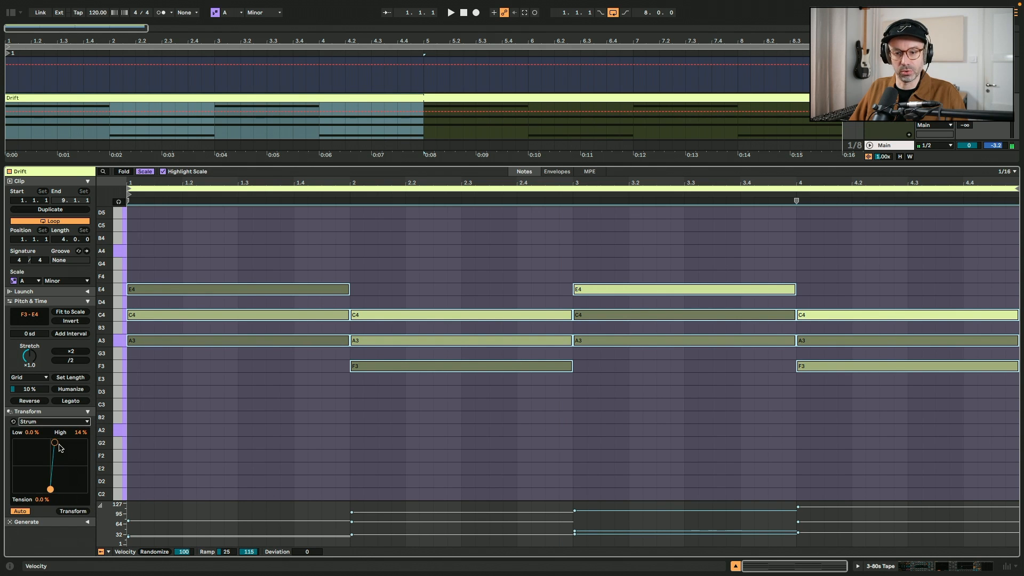
{"action": "left_click_drag", "start_coordinate": [59, 444], "coordinate": [59, 442]}
{"action": "left_click", "coordinate": [224, 415]}
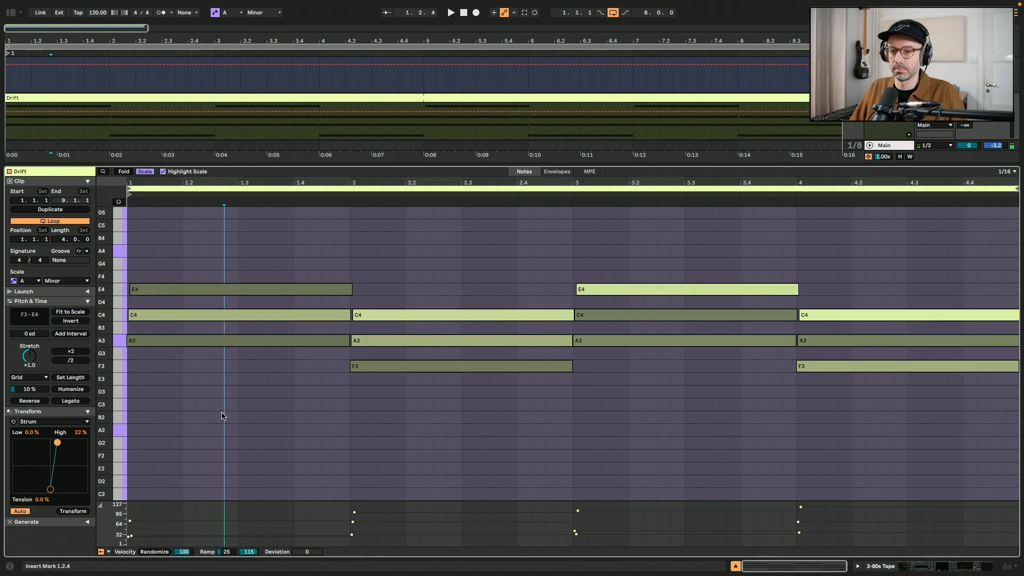
{"action": "key", "text": "space"}
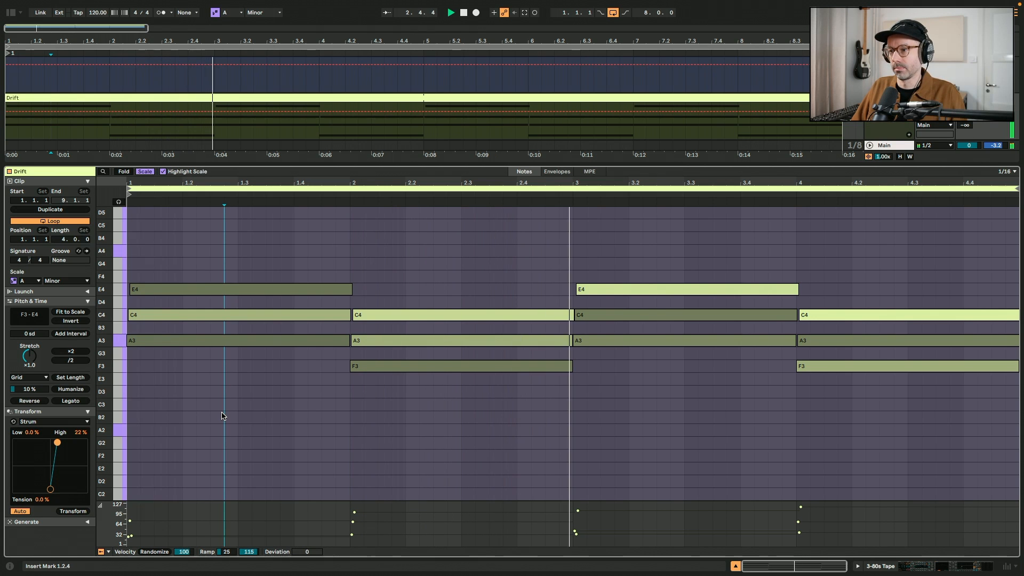
{"action": "key", "text": "space"}
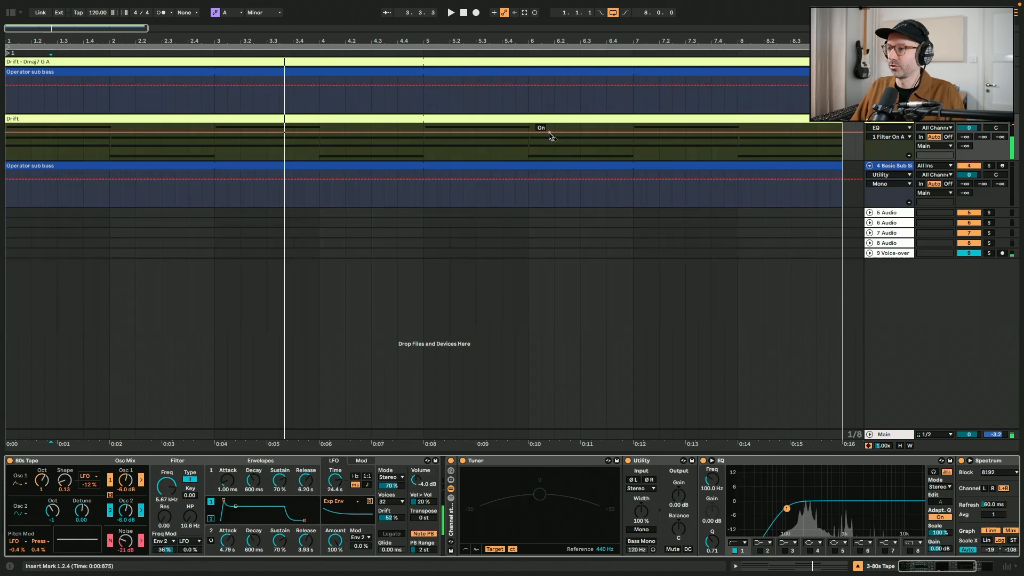
Open the Operator sub bass clip under the Drift clip, set its scale to A Minor and show only scale notes.
{"action": "left_click", "coordinate": [991, 167]}
{"action": "double_click", "coordinate": [820, 166]}
{"action": "left_click", "coordinate": [14, 280]}
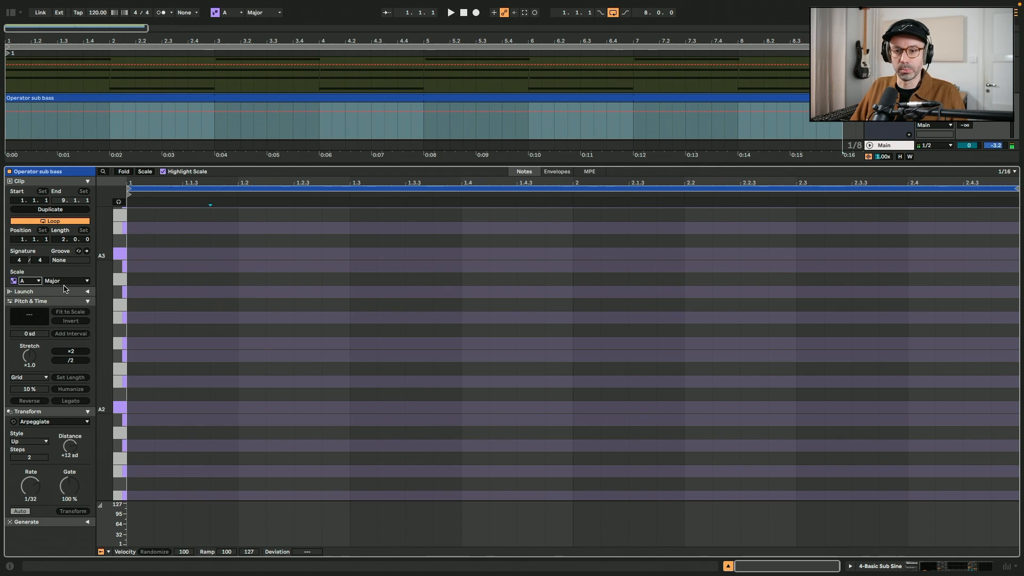
{"action": "left_click", "coordinate": [59, 281]}
{"action": "left_click", "coordinate": [59, 297]}
{"action": "left_click", "coordinate": [144, 172]}
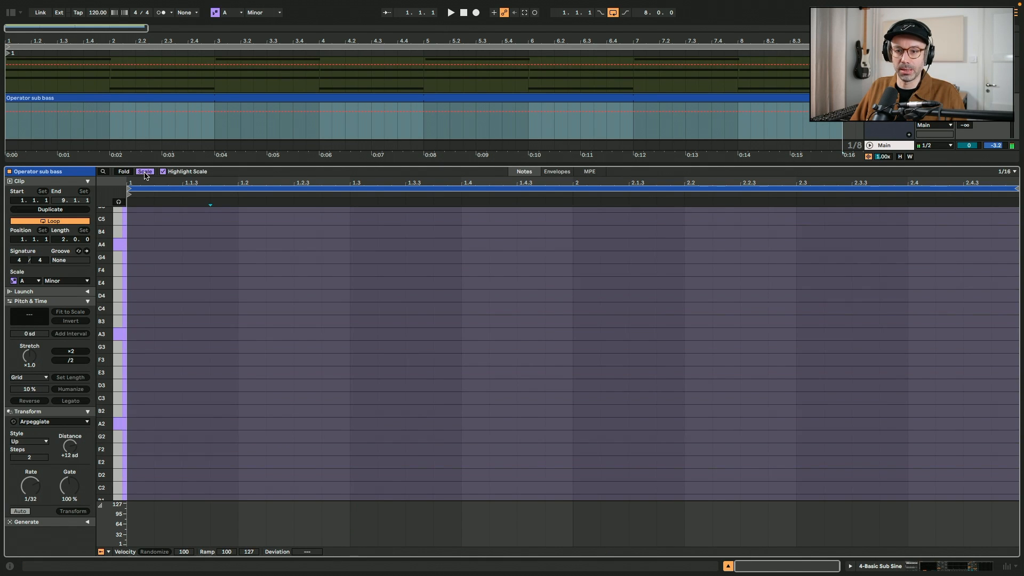
Write a two-bar bass line with A1 at 1 and 1.3, F1 at 2 and 2.3, G1 at 2.3.3 and C2 at 2.4.3, and play it.
{"action": "scroll", "coordinate": [151, 416], "scroll_direction": "down", "scroll_amount": 3}
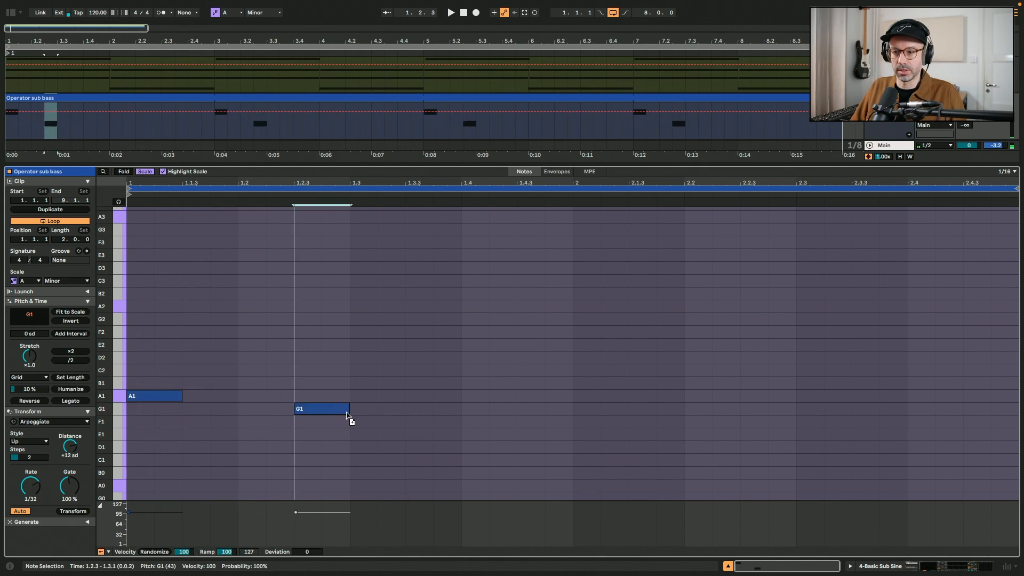
{"action": "left_click_drag", "start_coordinate": [348, 413], "coordinate": [608, 420]}
{"action": "left_click_drag", "start_coordinate": [165, 397], "coordinate": [386, 401]}
{"action": "left_click_drag", "start_coordinate": [829, 421], "coordinate": [994, 372]}
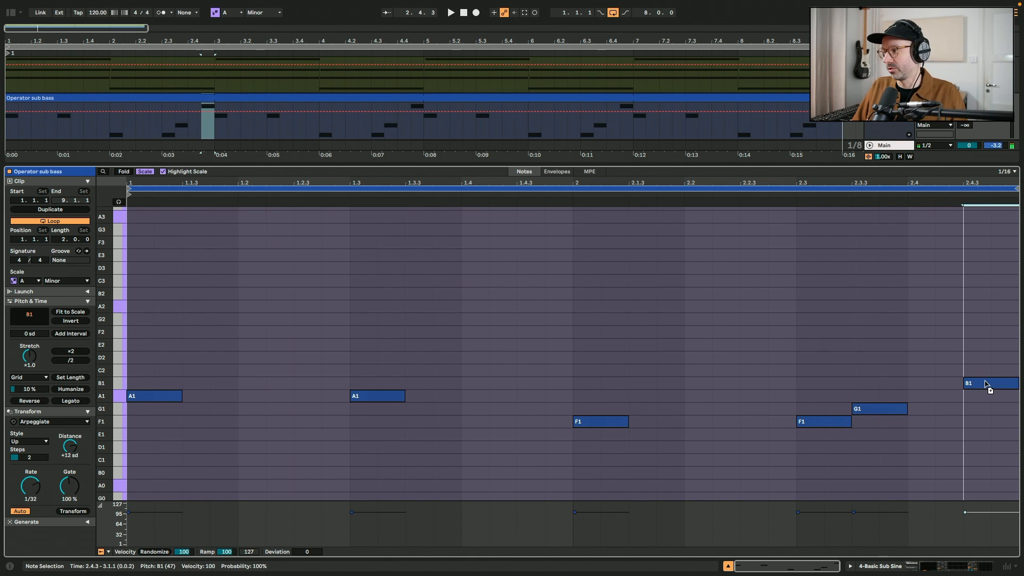
{"action": "left_click", "coordinate": [905, 386]}
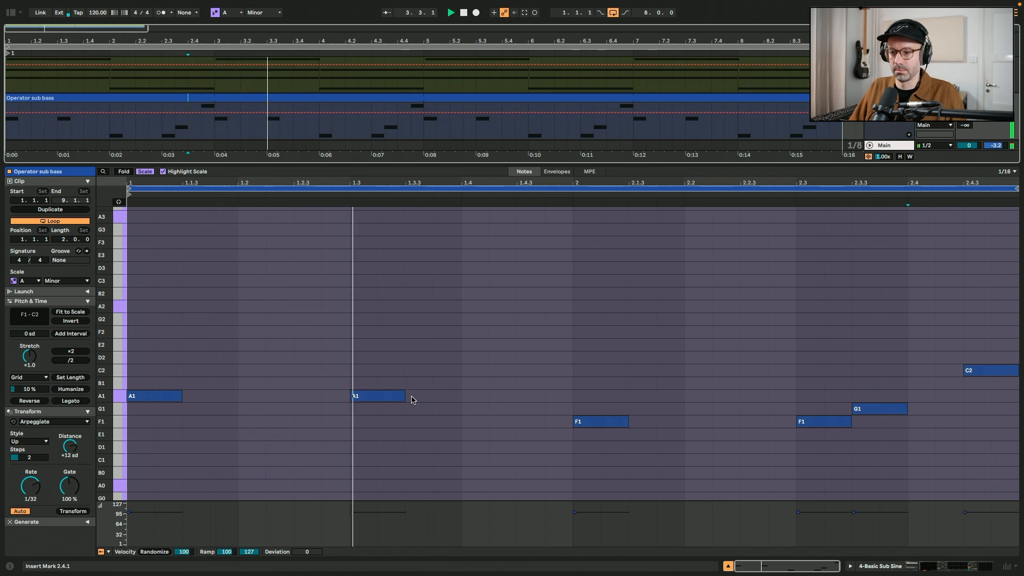
{"action": "key", "text": "space"}
Lengthen both A1 notes and the first F1 to one beat each, and extend the G1 note to 2.4.3.
{"action": "left_click_drag", "start_coordinate": [159, 365], "coordinate": [688, 424]}
{"action": "left_click", "coordinate": [574, 371]}
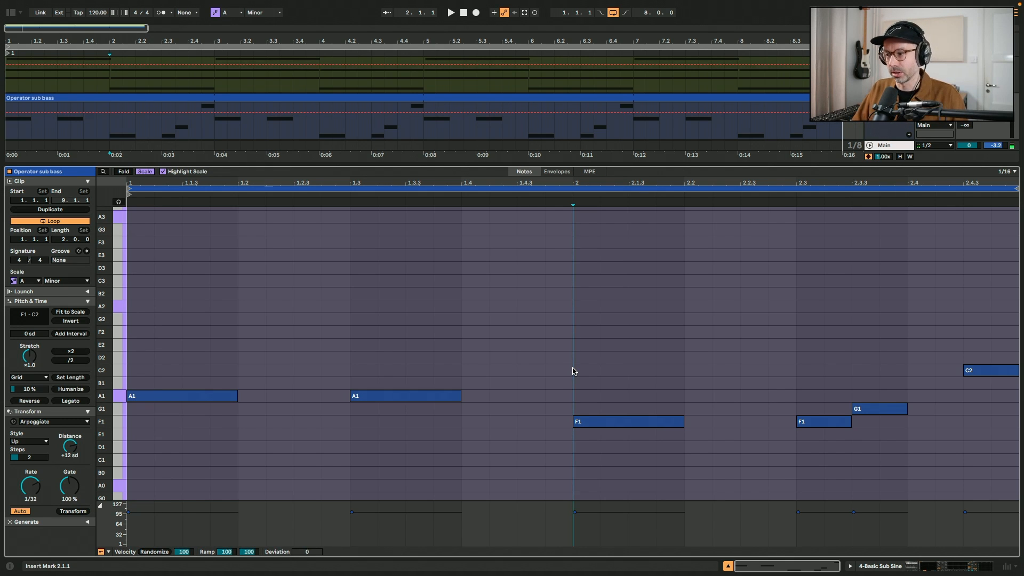
{"action": "left_click_drag", "start_coordinate": [907, 411], "coordinate": [963, 412]}
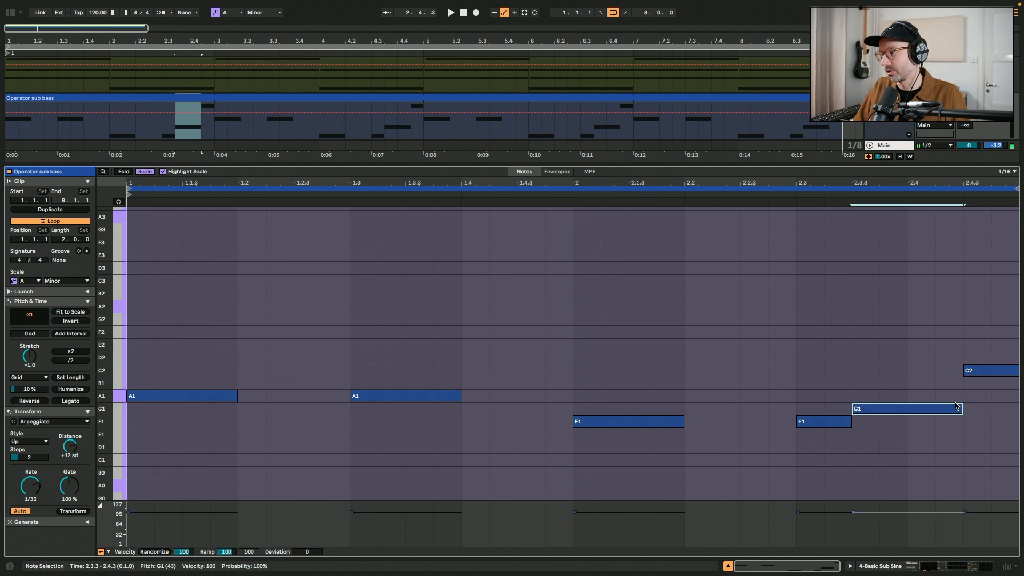
{"action": "left_click", "coordinate": [911, 377]}
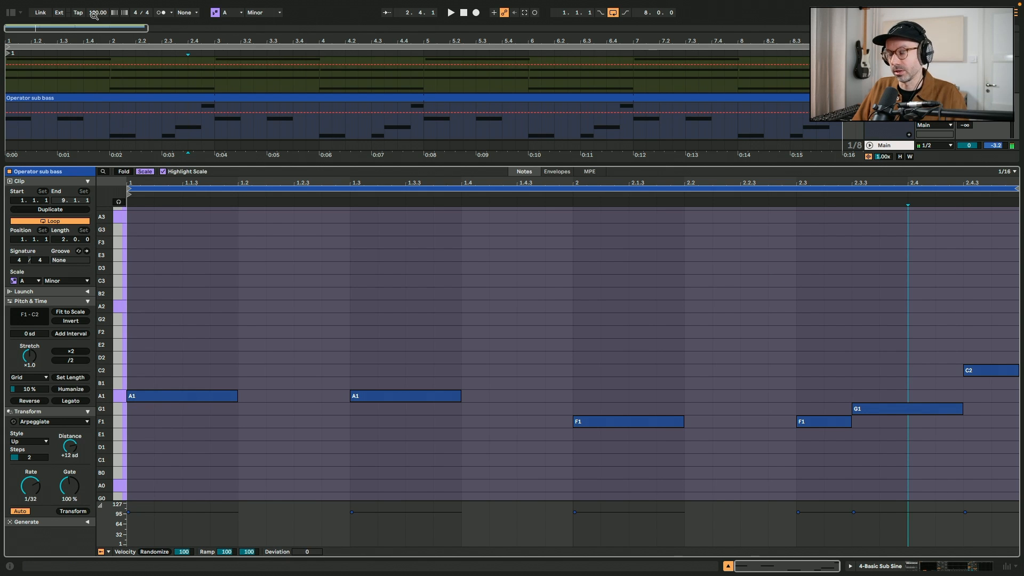
Set the song tempo to 110 BPM and play back the chords with the bass line.
{"action": "left_click_drag", "start_coordinate": [91, 12], "coordinate": [93, 15]}
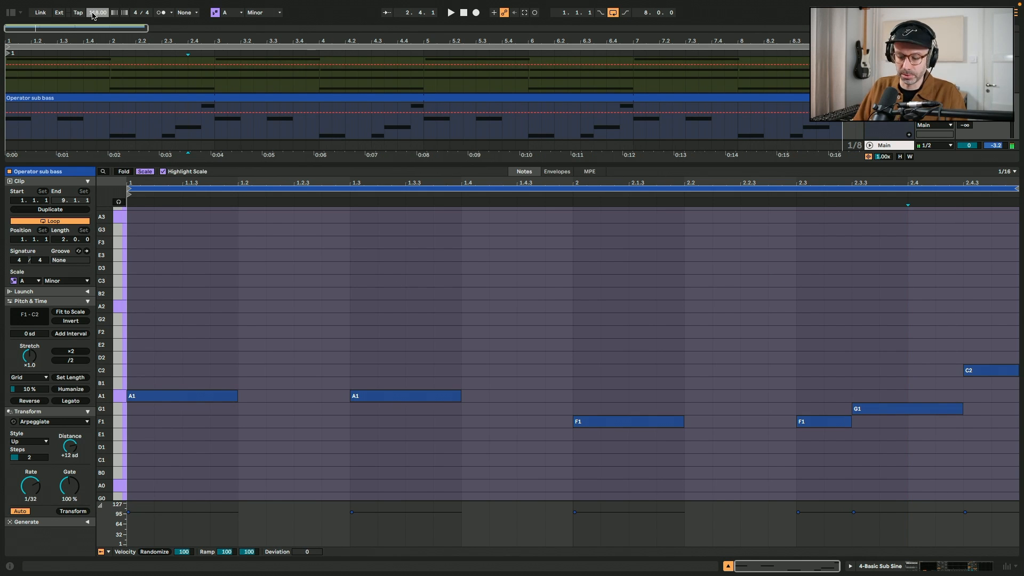
{"action": "left_click", "coordinate": [528, 303]}
{"action": "key", "text": "space"}
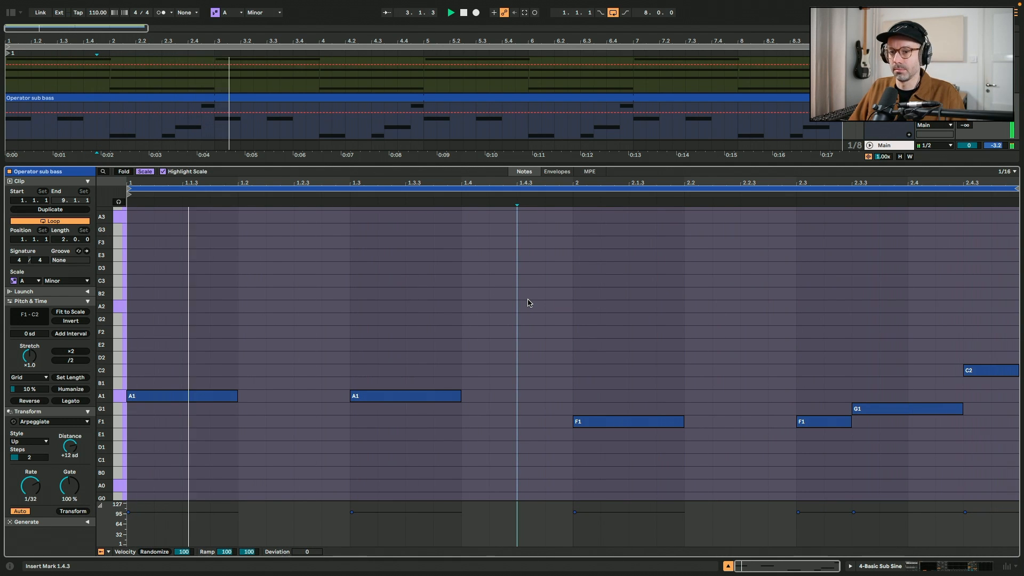
Show the Drift track's 80s Tape device and lower its filter frequency to 1.36 kHz during playback.
{"action": "key", "text": "shift+Tab"}
{"action": "left_click", "coordinate": [371, 142]}
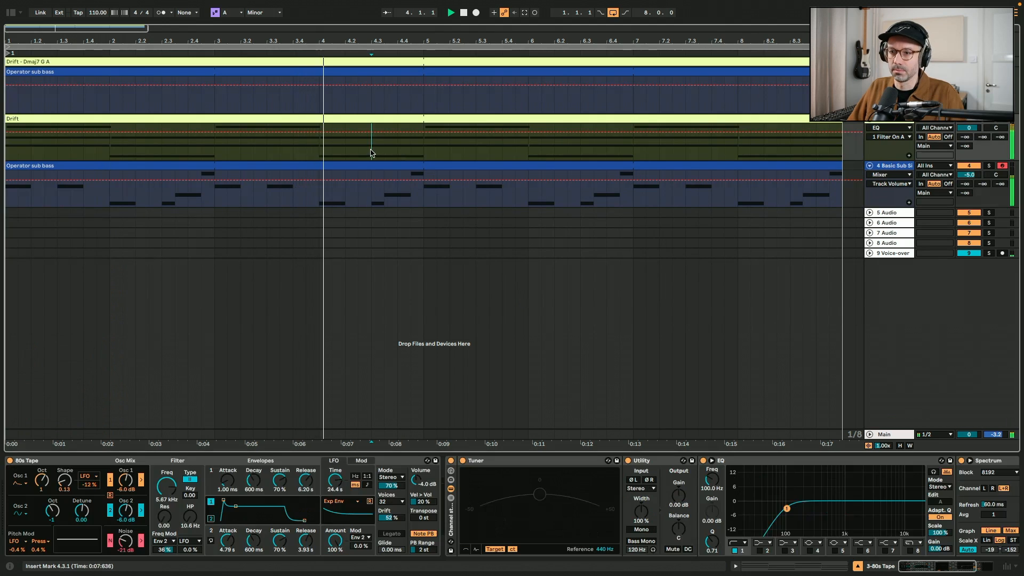
{"action": "mouse_move", "coordinate": [167, 486]}
{"action": "left_mouse_down"}
{"action": "mouse_move", "coordinate": [166, 538]}
{"action": "mouse_move", "coordinate": [167, 502]}
{"action": "left_mouse_up"}
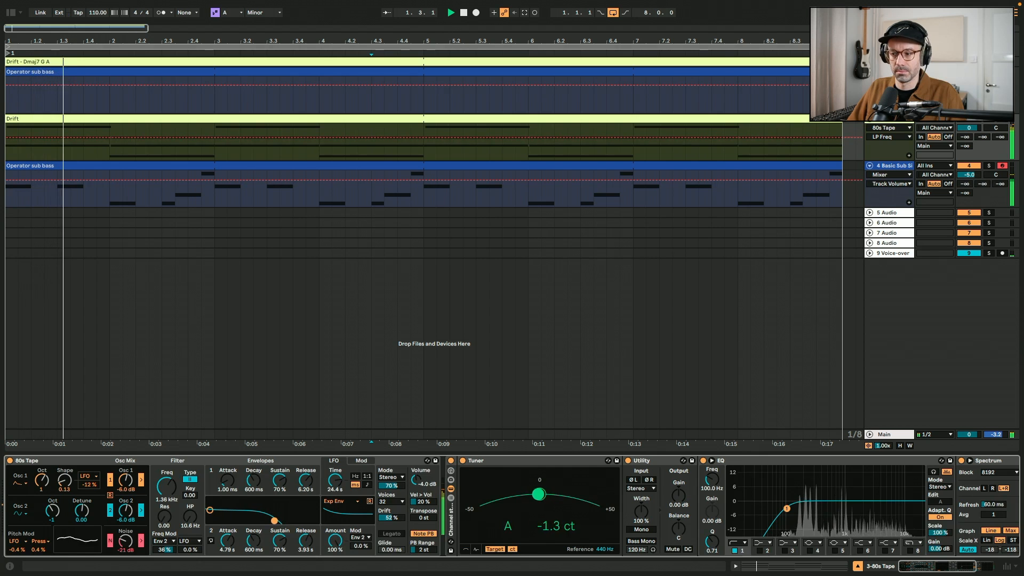
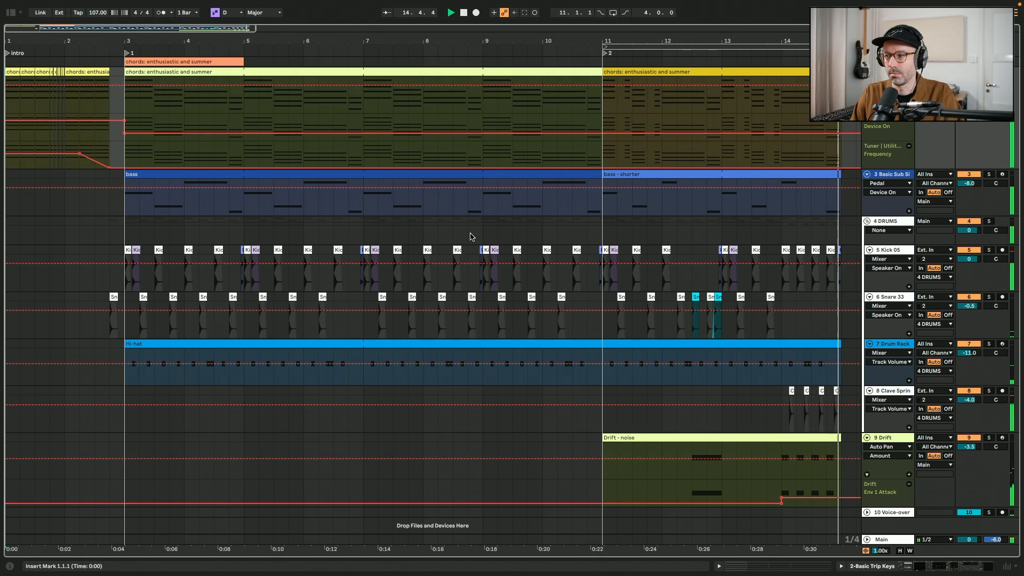
Stop the finished arrangement's playback and open the orange "chords: enthusiastic and summer" clip on the AI Chords track.
{"action": "key", "text": "space"}
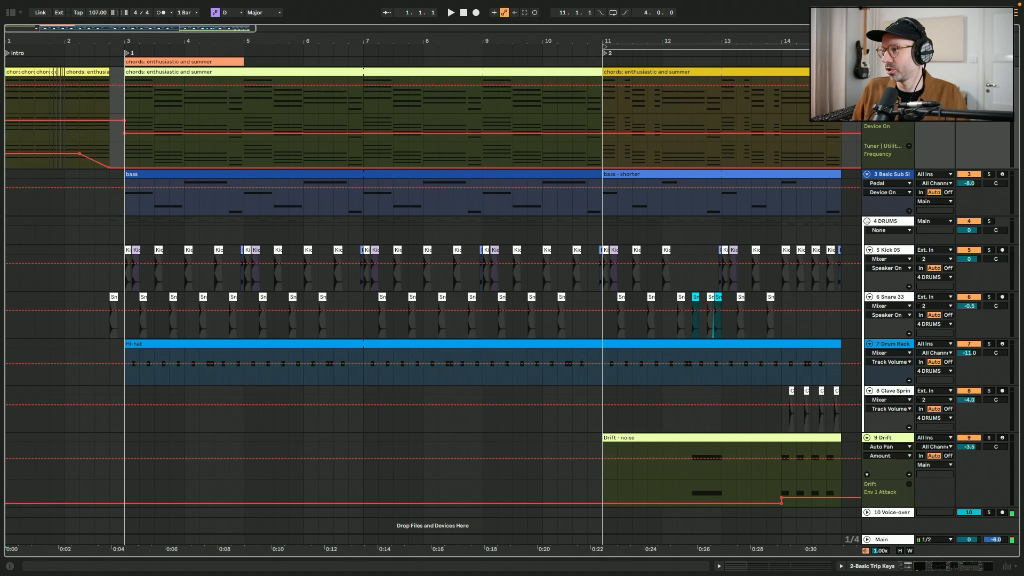
{"action": "scroll", "coordinate": [426, 299], "scroll_direction": "up", "scroll_amount": 3}
{"action": "double_click", "coordinate": [183, 75]}
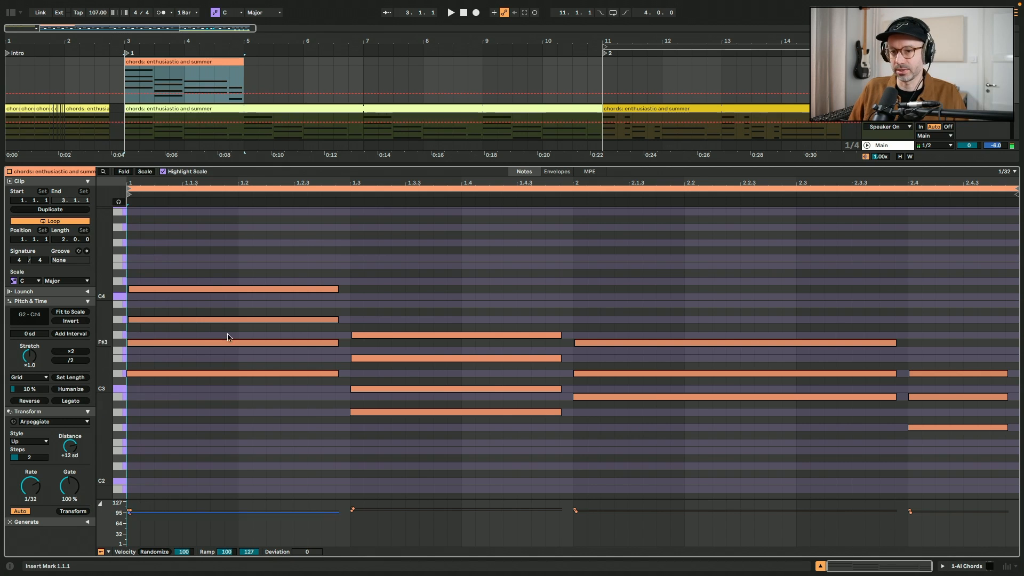
Open the AI Chords plug-in window, examine its generator alongside the clip's notes, and close the window.
{"action": "left_click", "coordinate": [967, 566]}
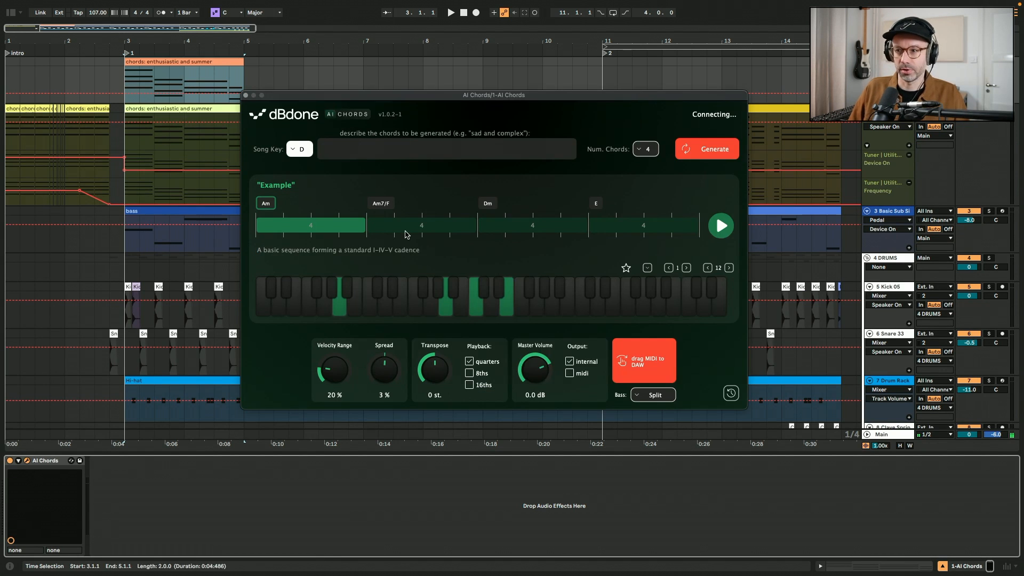
{"action": "left_click_drag", "start_coordinate": [400, 102], "coordinate": [426, 83]}
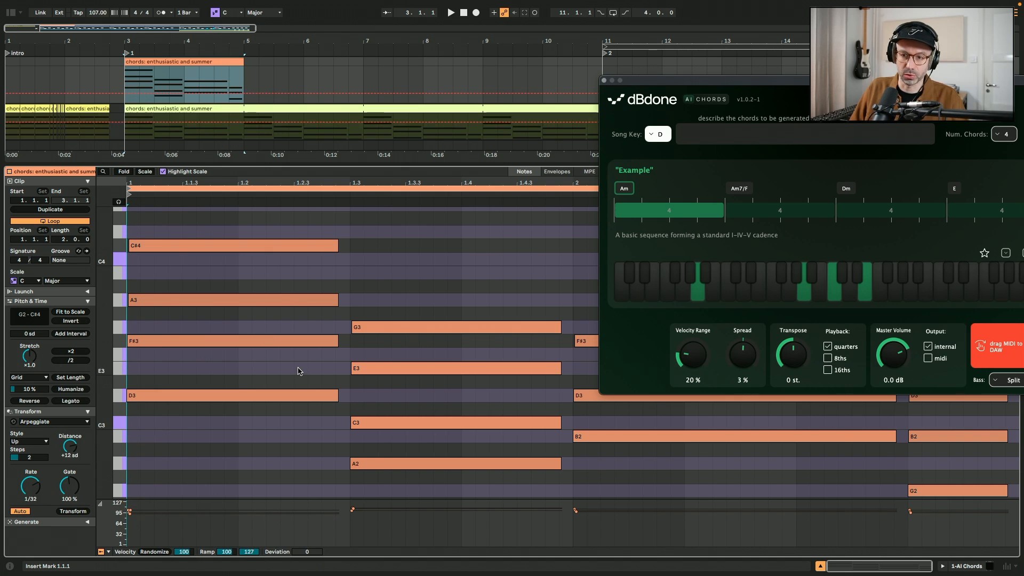
{"action": "left_click", "coordinate": [197, 419]}
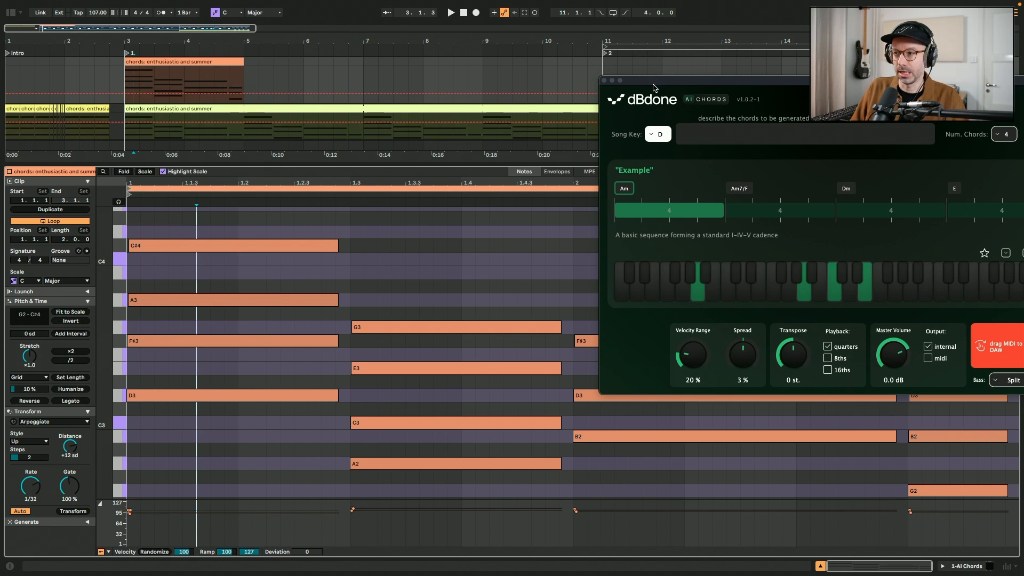
{"action": "left_click_drag", "start_coordinate": [655, 87], "coordinate": [306, 100]}
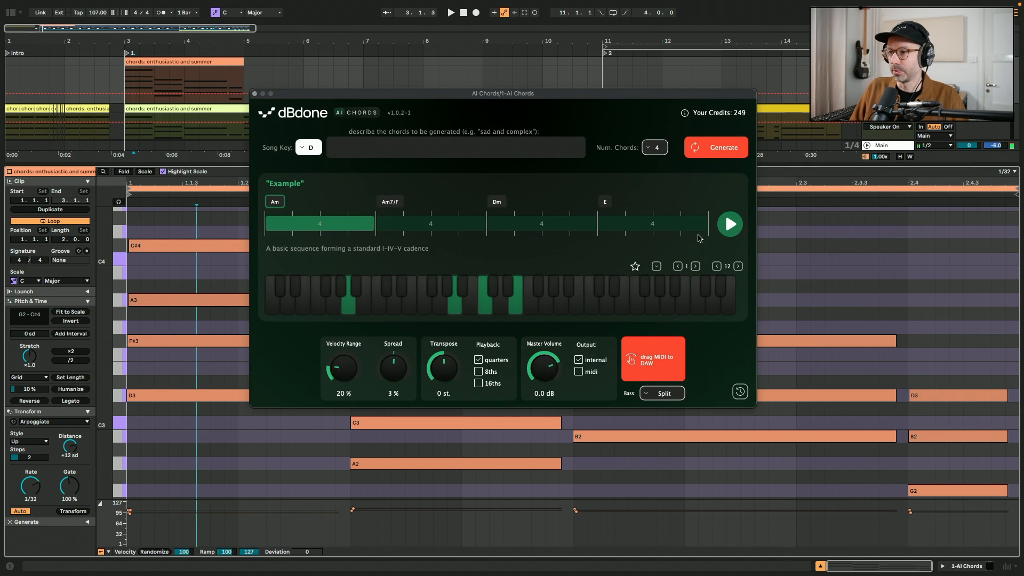
{"action": "left_click", "coordinate": [255, 94]}
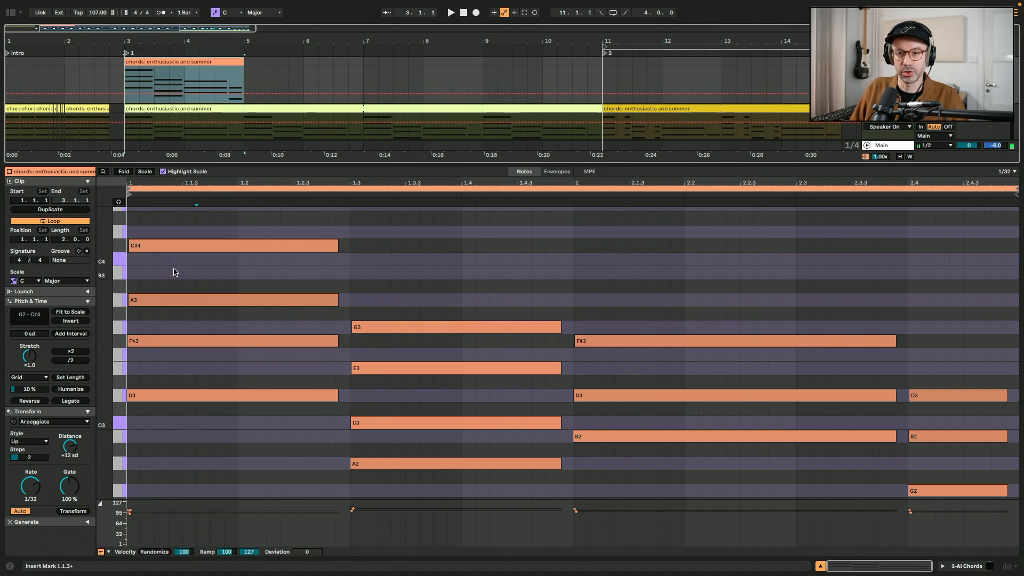
Open the light-yellow "chords: enthusiastic and summer" clip on the Basic Trip Keys track and examine its notes.
{"action": "left_click", "coordinate": [150, 109]}
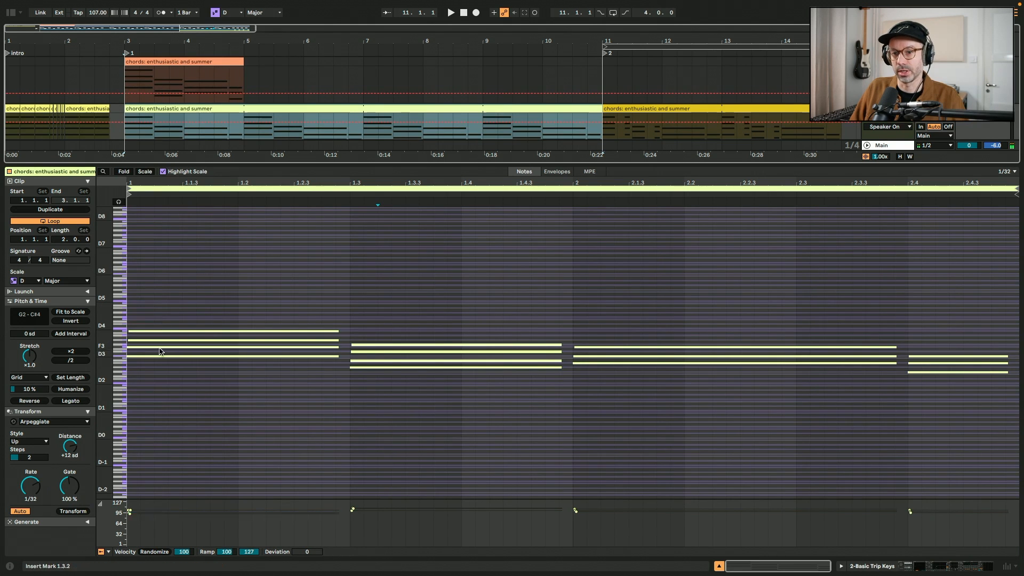
{"action": "double_click", "coordinate": [103, 349]}
{"action": "key", "text": "shift+Tab"}
{"action": "key", "text": "shift+Tab"}
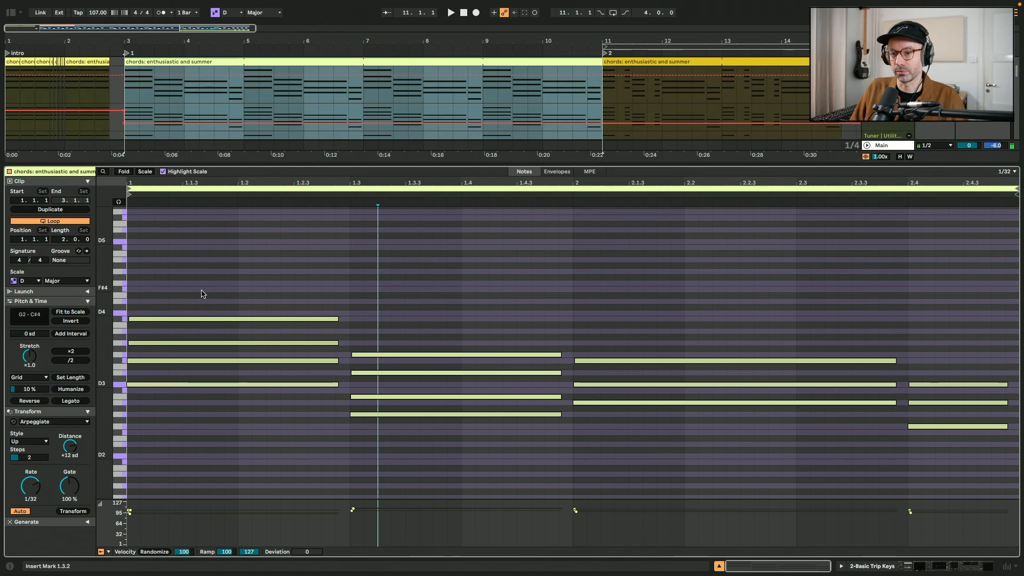
{"action": "left_click", "coordinate": [196, 294]}
Open the AI Chords plug-in window and choose Split as its bass option.
{"action": "key", "text": "shift+Tab"}
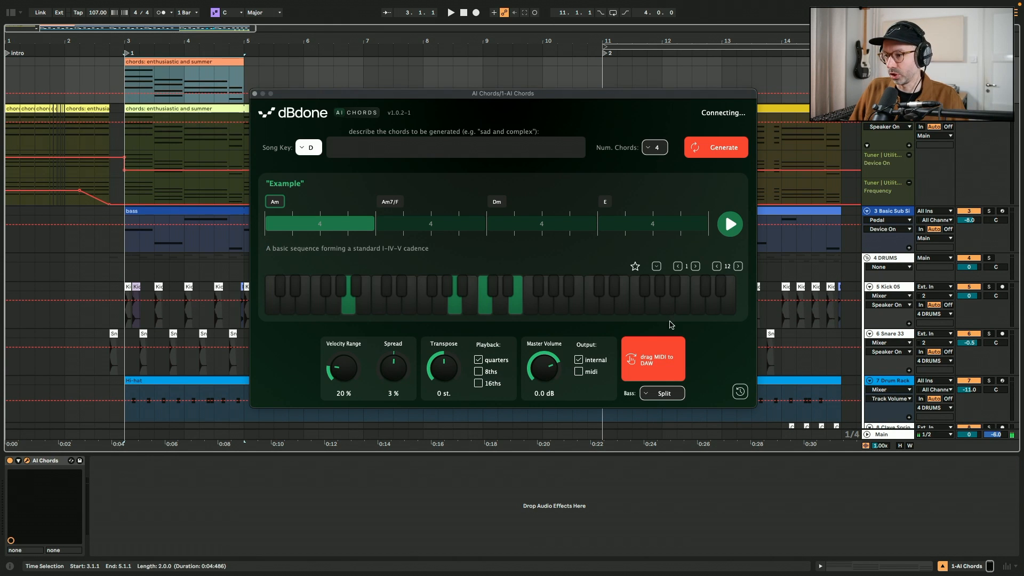
{"action": "left_click", "coordinate": [674, 395]}
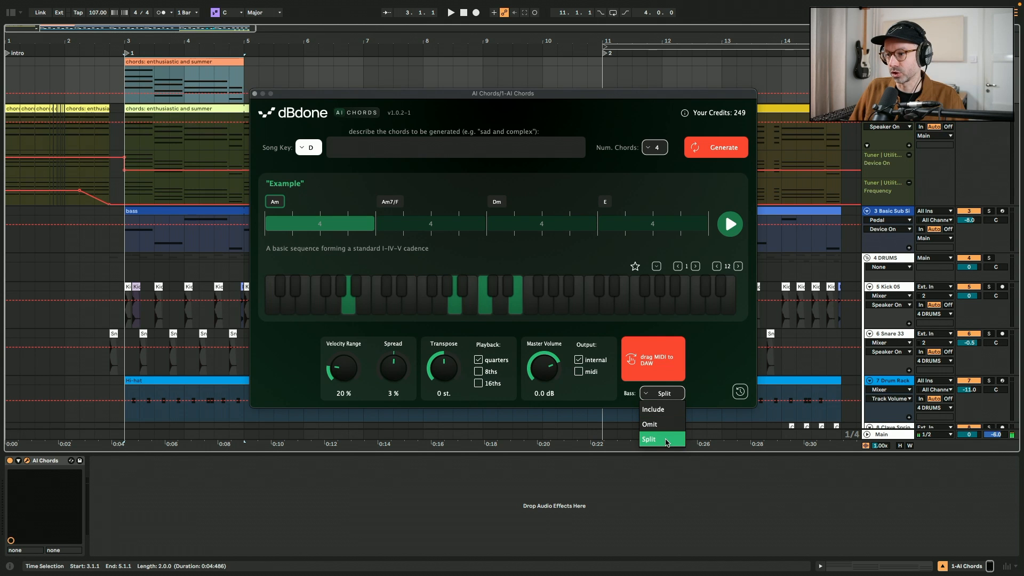
{"action": "left_click", "coordinate": [665, 441]}
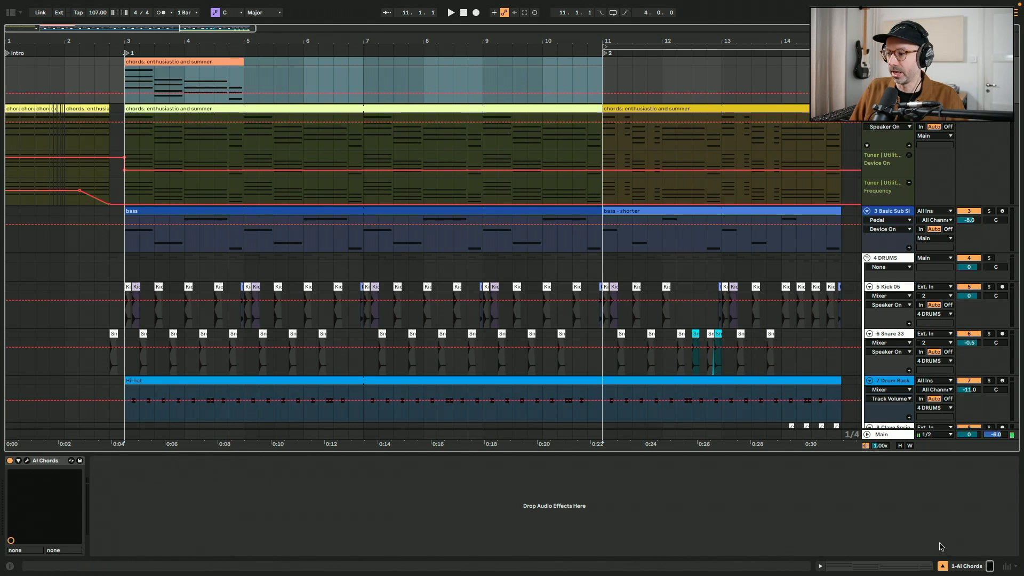
Clear the existing chord and bass clips from the arrangement and place the insert mark at bar 3 on the AI Chords track.
{"action": "left_click", "coordinate": [942, 567]}
{"action": "scroll", "coordinate": [307, 434], "scroll_direction": "down", "scroll_amount": 3}
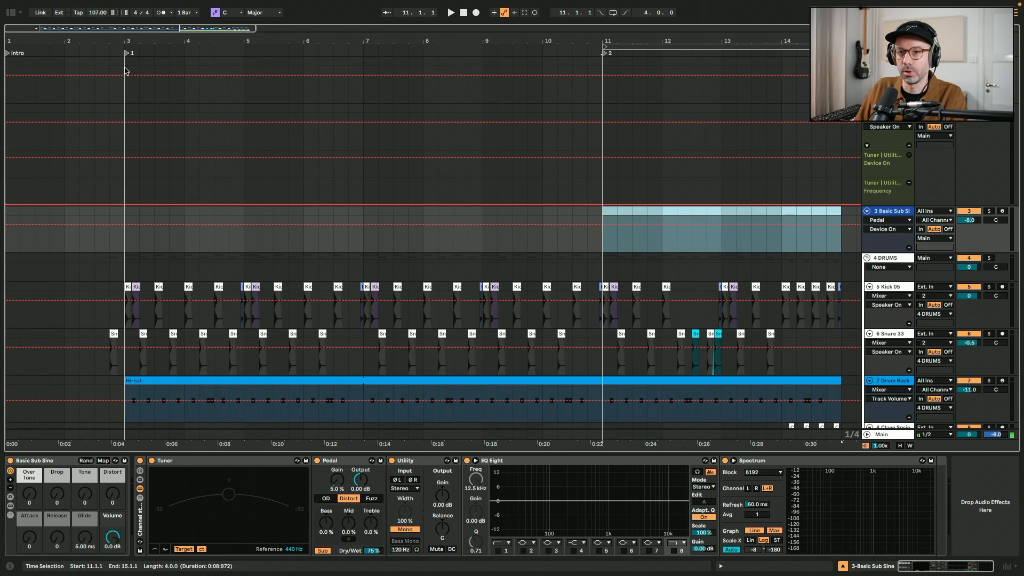
{"action": "left_click", "coordinate": [126, 71]}
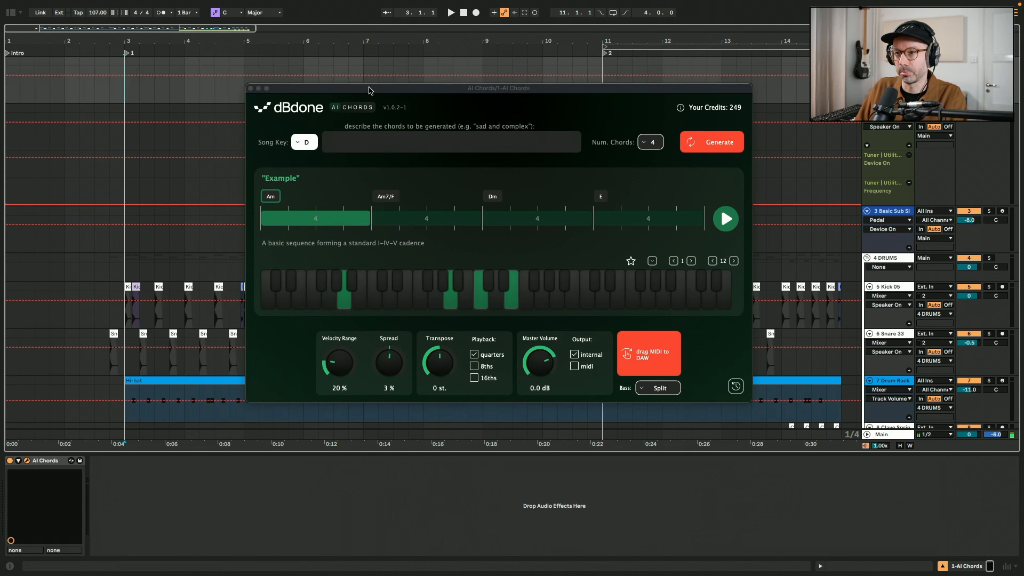
Set the AI Chords song key to G and describe the chords as "mysterious and dark".
{"action": "left_click", "coordinate": [314, 135]}
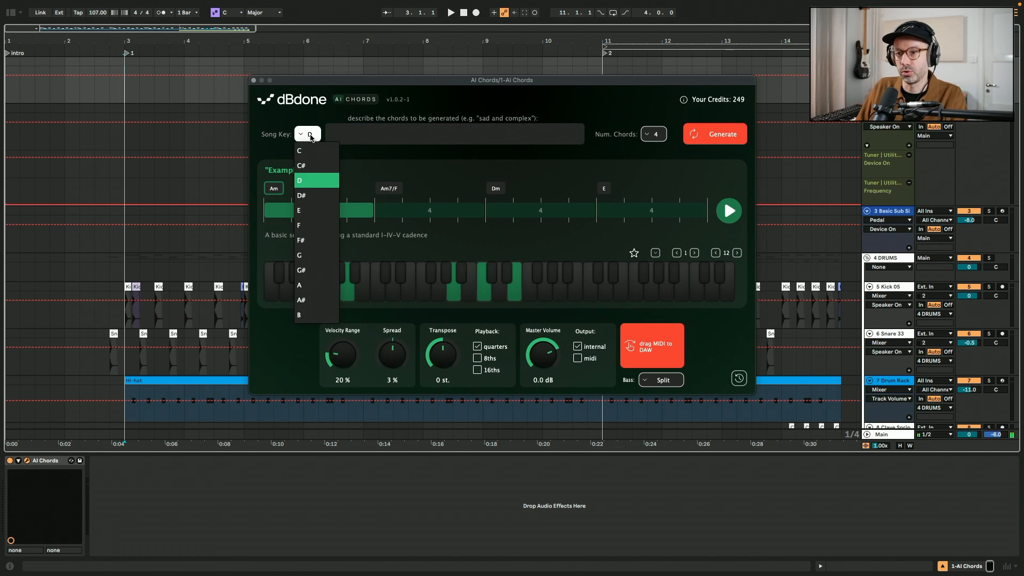
{"action": "left_click", "coordinate": [322, 256]}
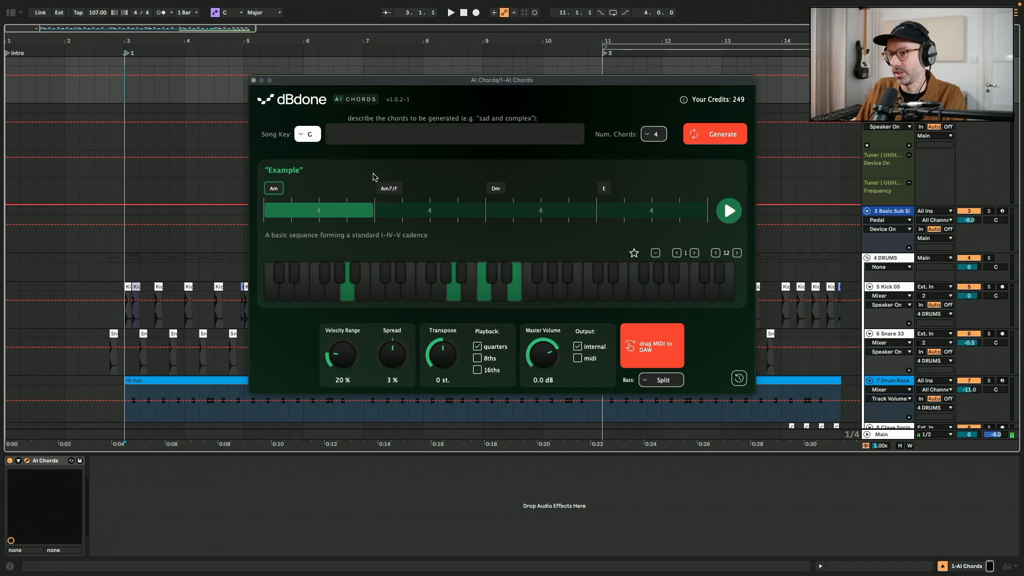
{"action": "left_click", "coordinate": [369, 137]}
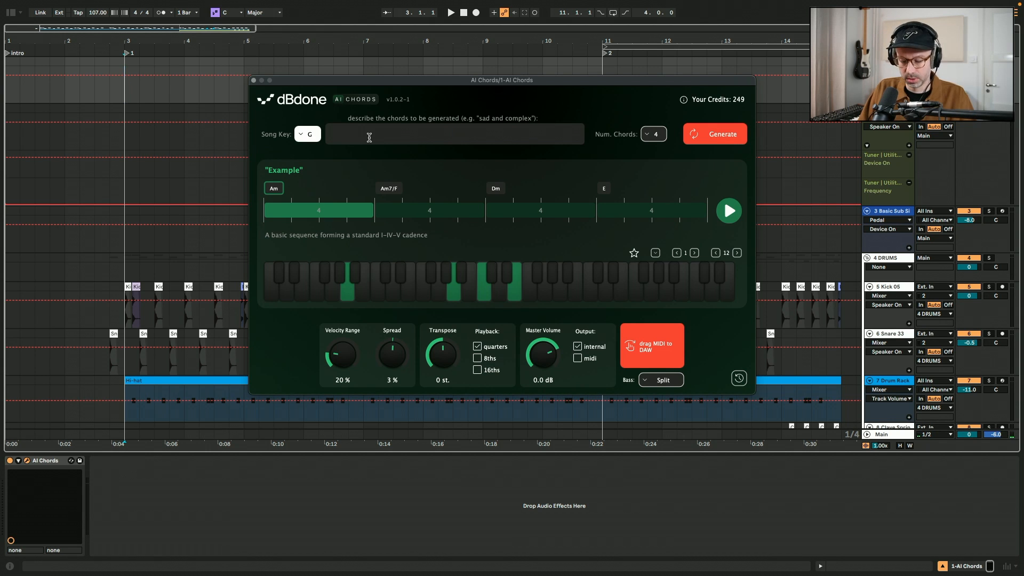
{"action": "type", "text": "mysterious and d"}
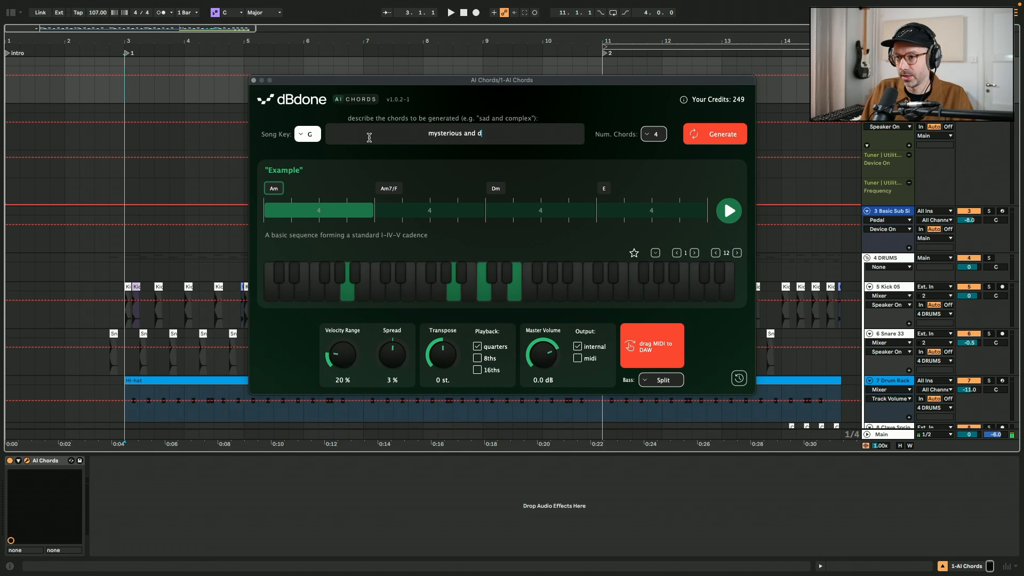
{"action": "type", "text": "ark"}
Generate a progression of 4 chords in AI Chords and preview it.
{"action": "left_click", "coordinate": [657, 135]}
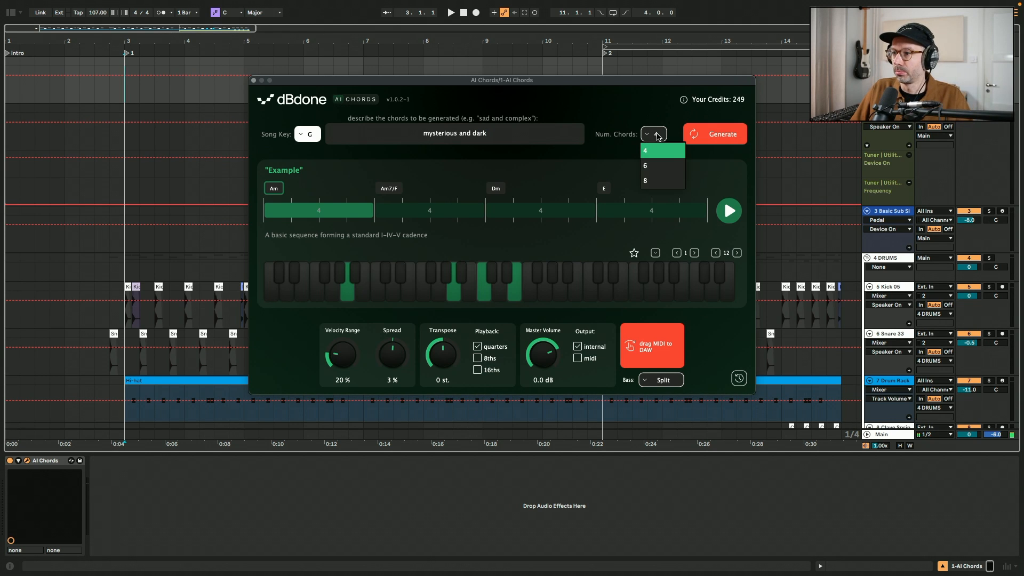
{"action": "left_click", "coordinate": [657, 134]}
{"action": "left_click", "coordinate": [710, 137]}
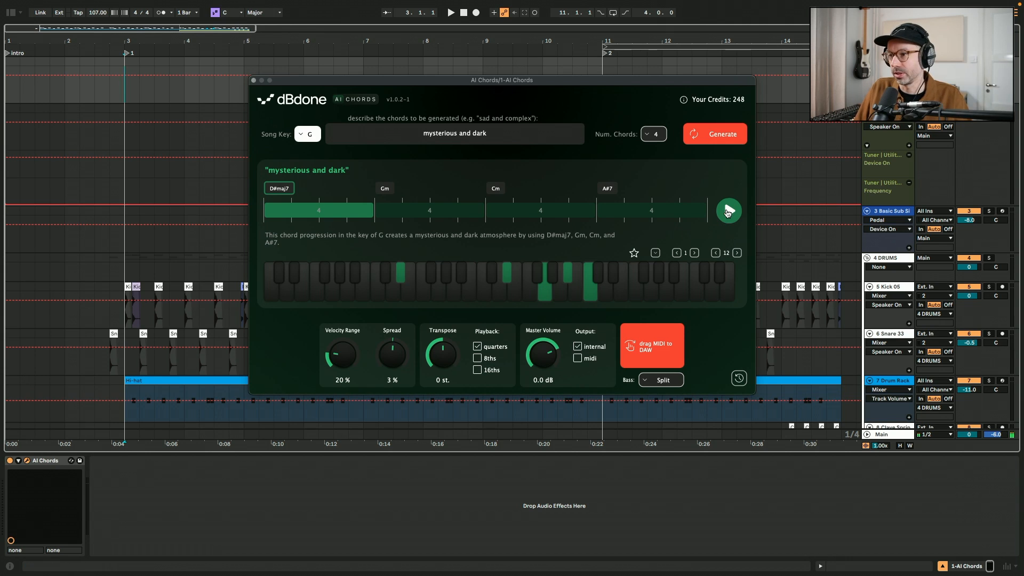
{"action": "left_click", "coordinate": [728, 212]}
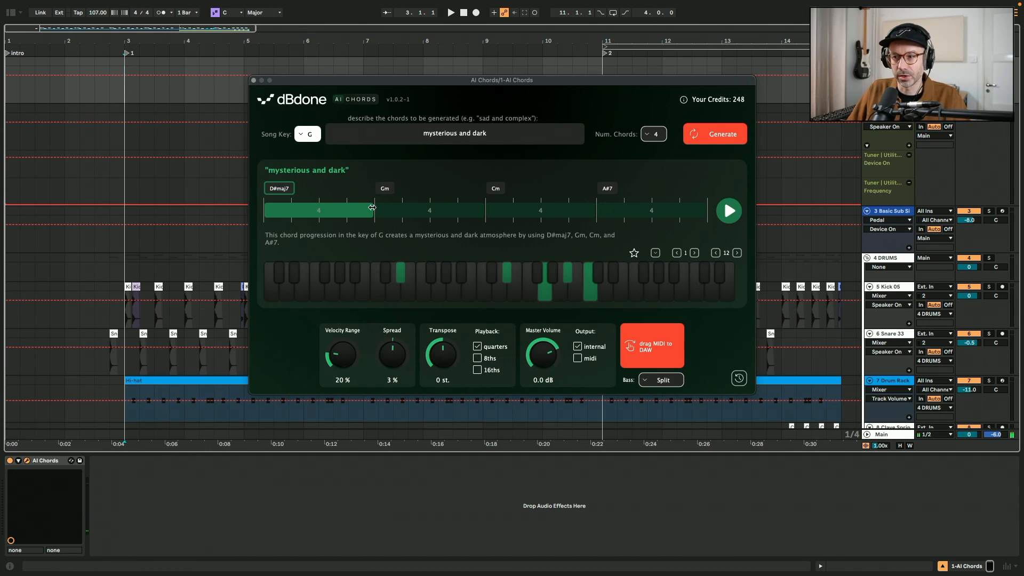
Shorten the generated D#maj7 chord to 2 beats and the Gm and Cm chords to 3 beats each.
{"action": "left_click_drag", "start_coordinate": [372, 208], "coordinate": [323, 210]}
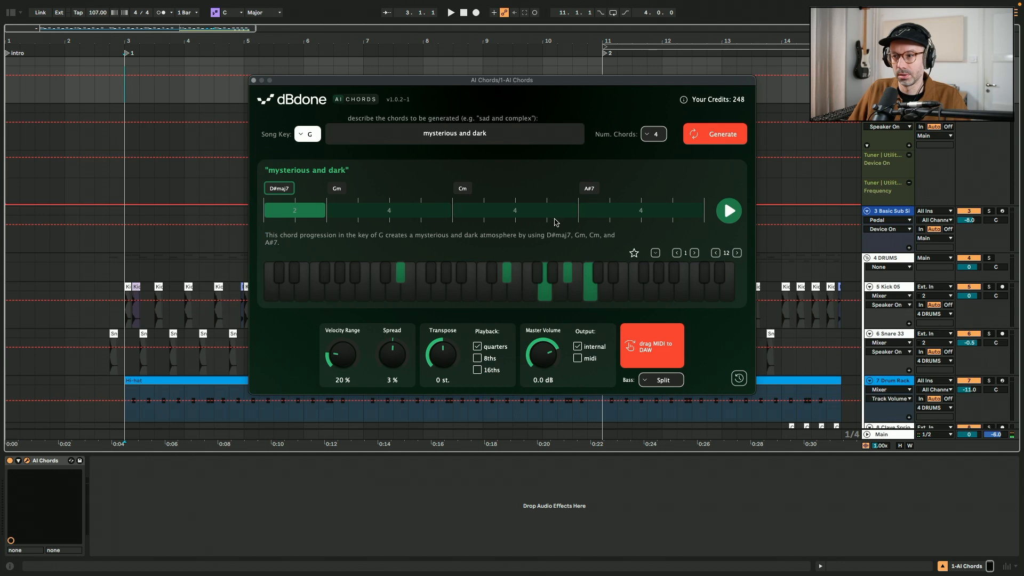
{"action": "left_click", "coordinate": [450, 207]}
{"action": "left_click_drag", "start_coordinate": [443, 206], "coordinate": [434, 208]}
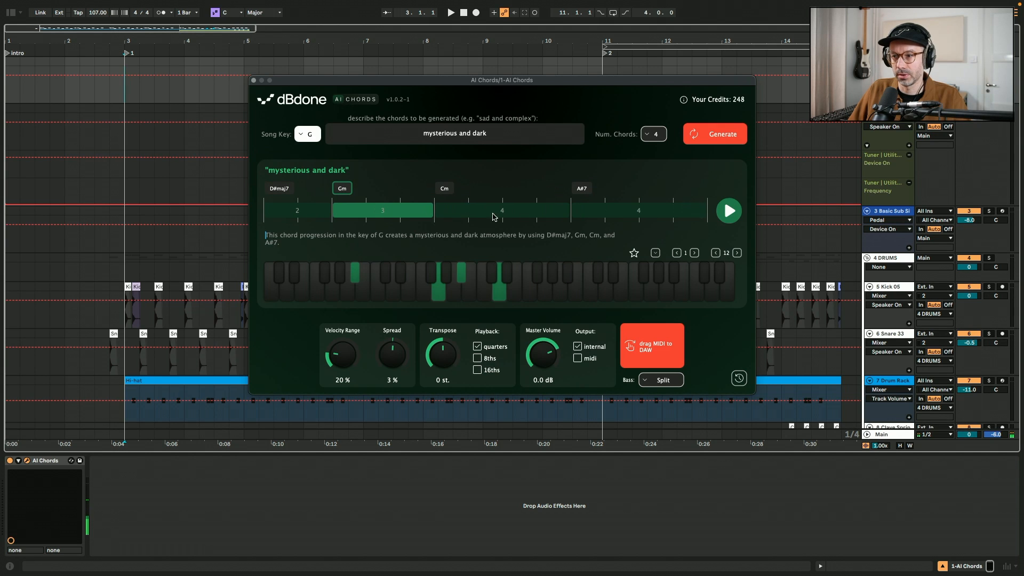
{"action": "left_click", "coordinate": [572, 210]}
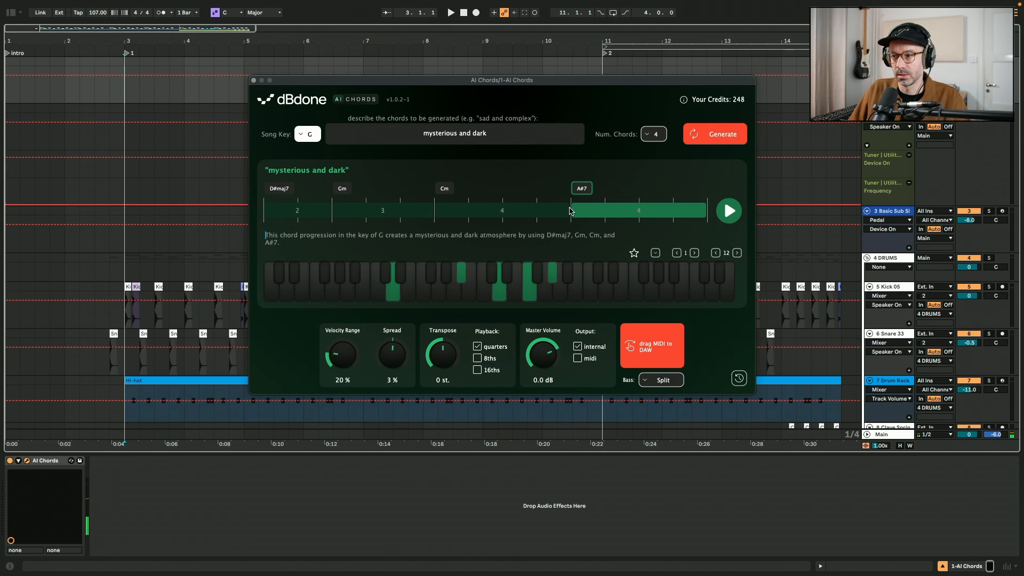
{"action": "left_click", "coordinate": [563, 210]}
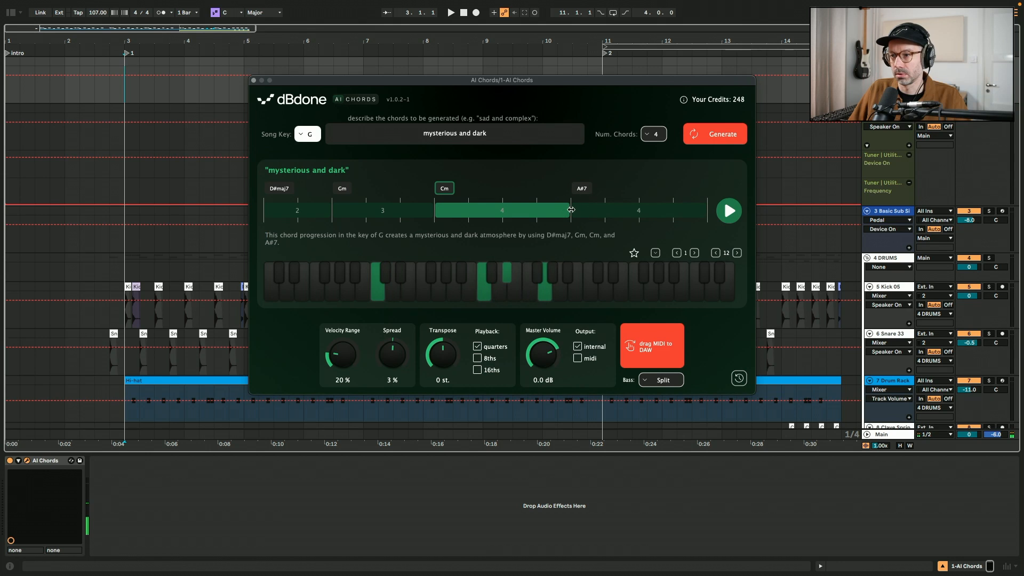
{"action": "left_click_drag", "start_coordinate": [569, 209], "coordinate": [536, 210]}
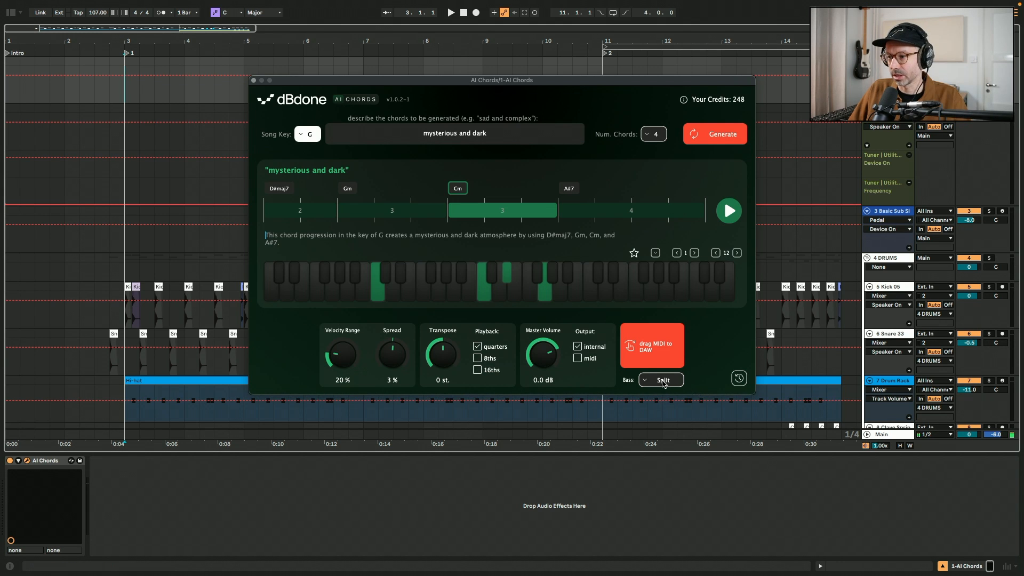
Import the progression's MIDI with split bass onto the Basic Trip Keys and bass tracks at bar 3, without tempo and time signature data.
{"action": "left_click", "coordinate": [664, 383]}
{"action": "left_click", "coordinate": [663, 382]}
{"action": "left_click", "coordinate": [663, 381]}
{"action": "left_click", "coordinate": [661, 431]}
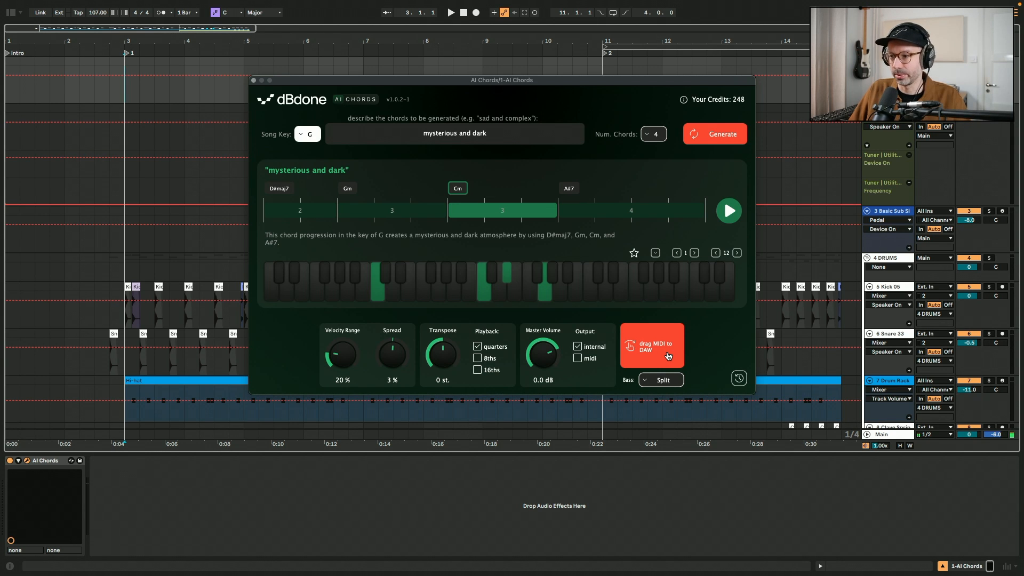
{"action": "left_click_drag", "start_coordinate": [478, 81], "coordinate": [568, 178]}
{"action": "left_click_drag", "start_coordinate": [745, 450], "coordinate": [122, 118]}
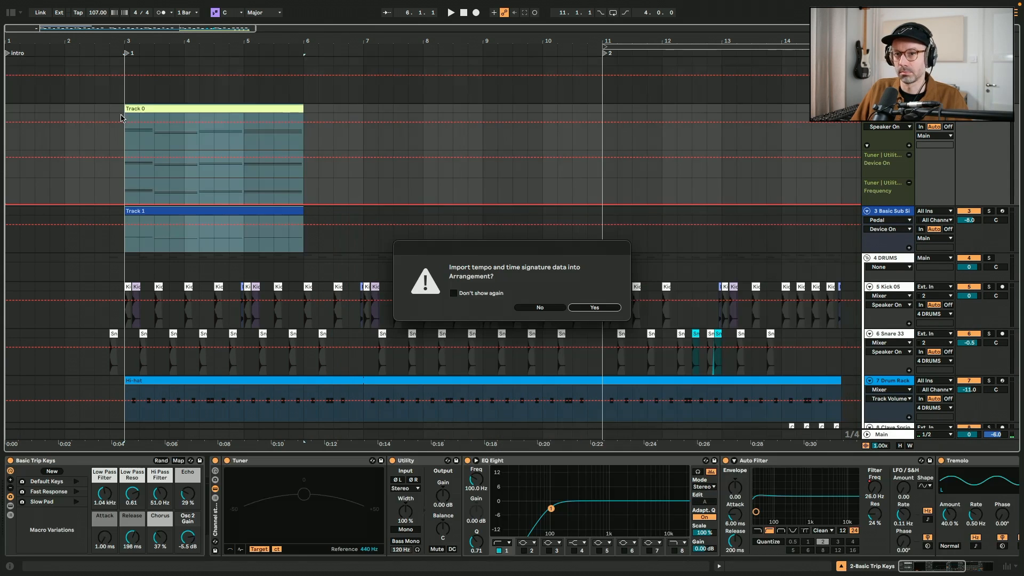
{"action": "left_click", "coordinate": [544, 309]}
Open the imported Track 0 chord clip and examine its chord notes and their staggered start times.
{"action": "double_click", "coordinate": [349, 133]}
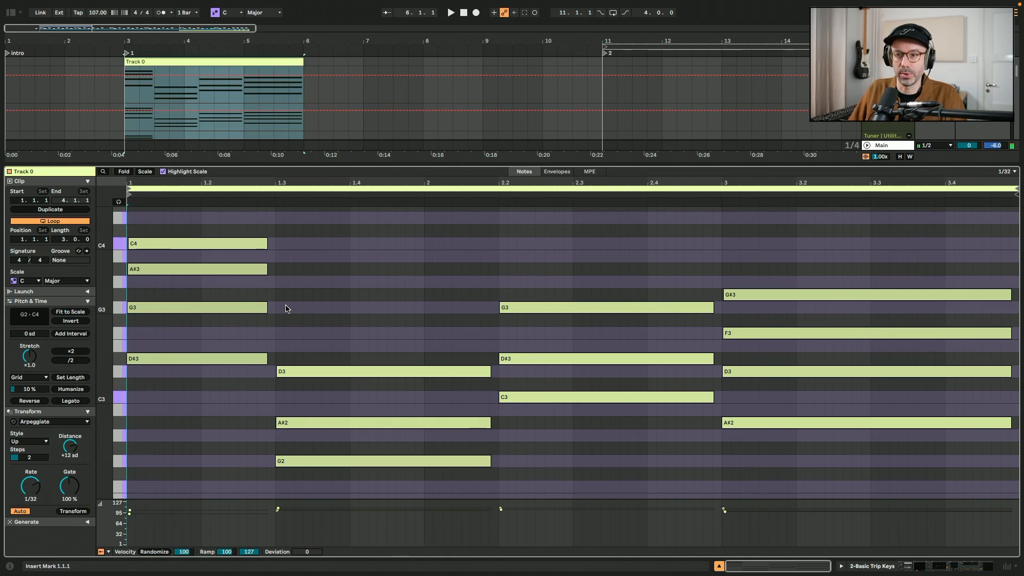
{"action": "scroll", "coordinate": [286, 309], "scroll_direction": "down", "scroll_amount": 1}
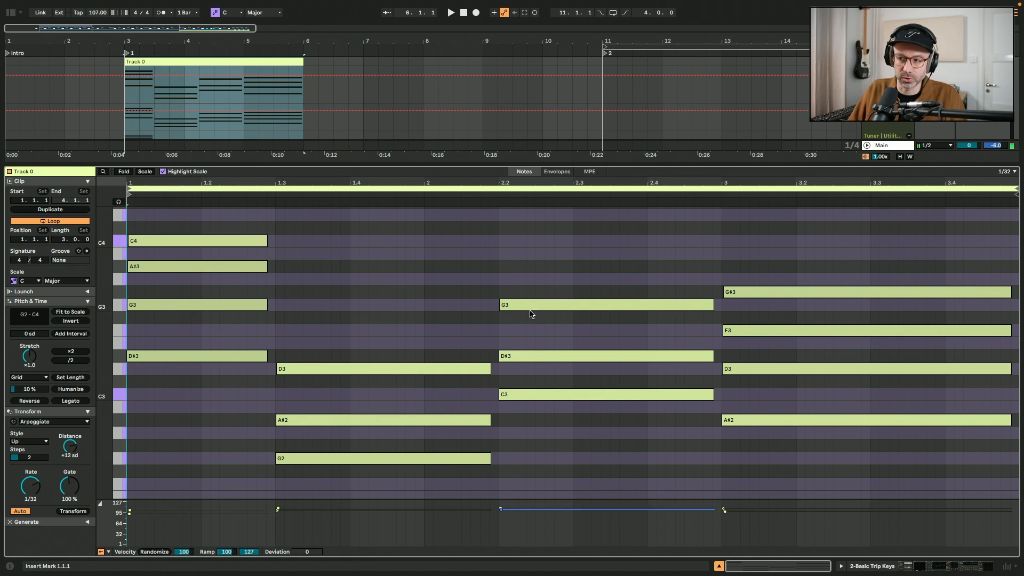
{"action": "left_click", "coordinate": [257, 388]}
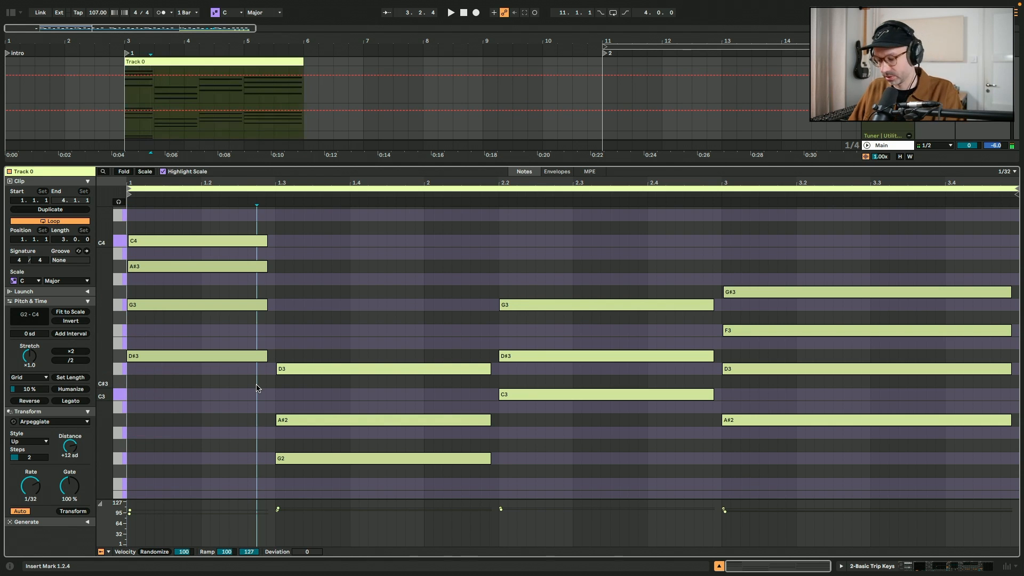
{"action": "scroll", "coordinate": [257, 388], "scroll_direction": "up", "scroll_amount": 8}
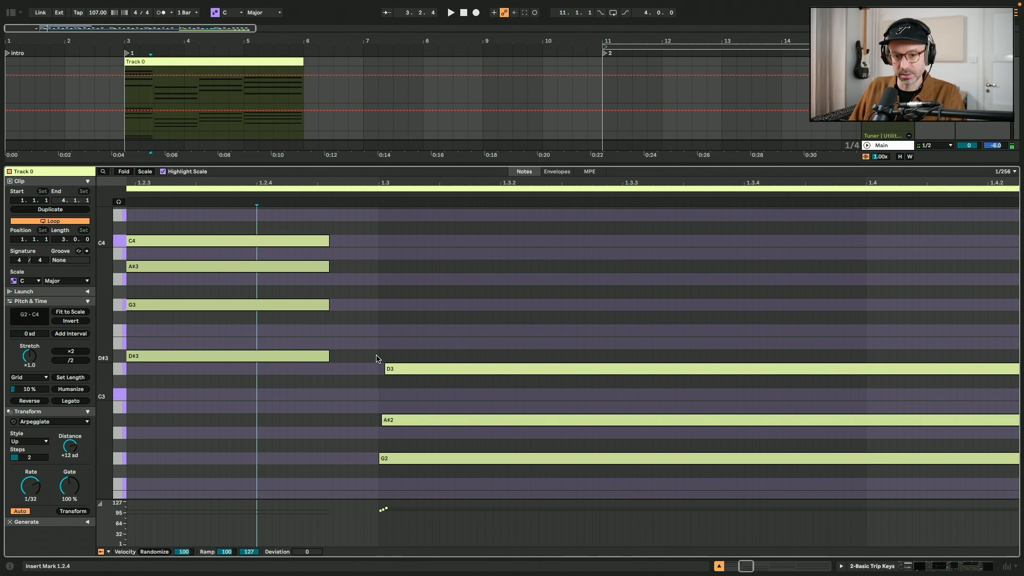
{"action": "scroll", "coordinate": [376, 358], "scroll_direction": "down", "scroll_amount": 8}
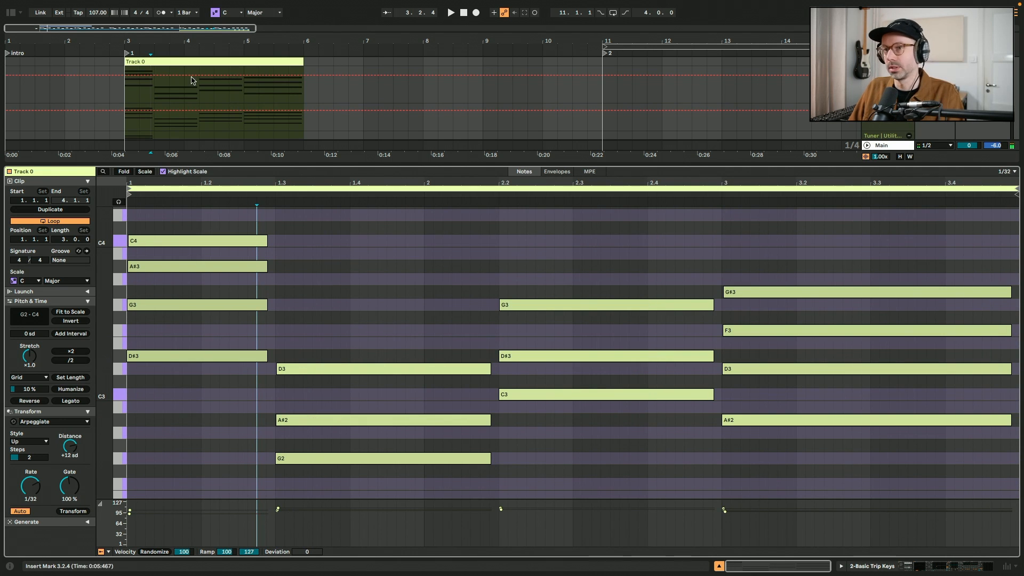
Open the Track 1 bass clip and transpose all its notes down one octave during playback.
{"action": "scroll", "coordinate": [173, 75], "scroll_direction": "down", "scroll_amount": 2}
{"action": "scroll", "coordinate": [173, 74], "scroll_direction": "down", "scroll_amount": 2}
{"action": "left_click", "coordinate": [174, 94]}
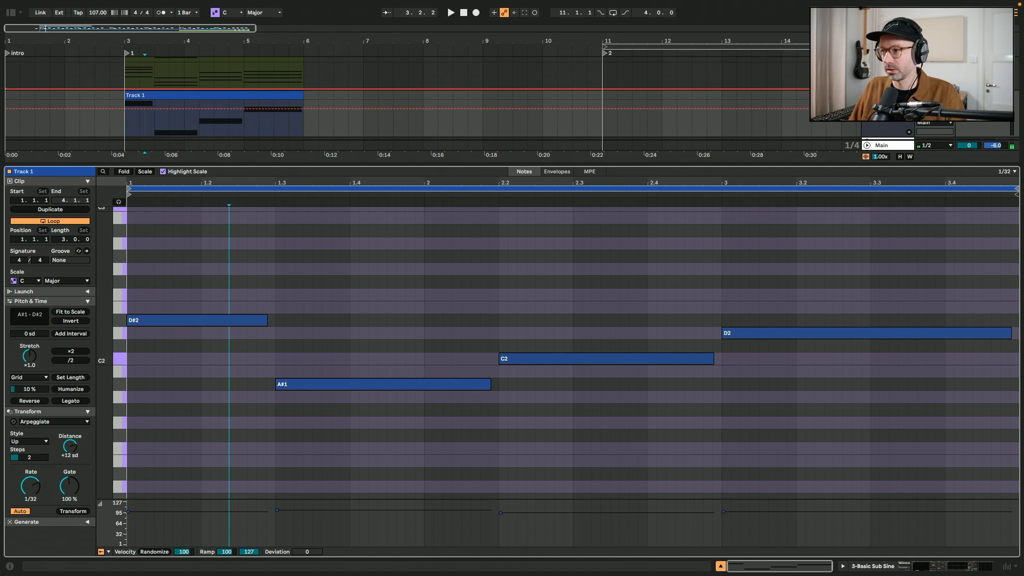
{"action": "left_click", "coordinate": [179, 92]}
{"action": "key", "text": "space"}
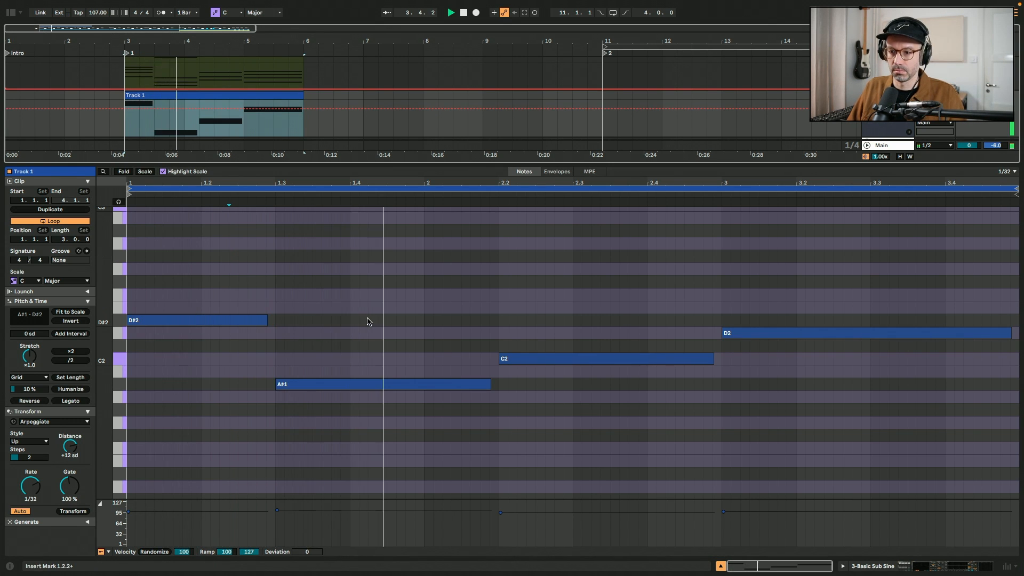
{"action": "left_click_drag", "start_coordinate": [219, 280], "coordinate": [914, 427]}
{"action": "key", "text": "shift+Down"}
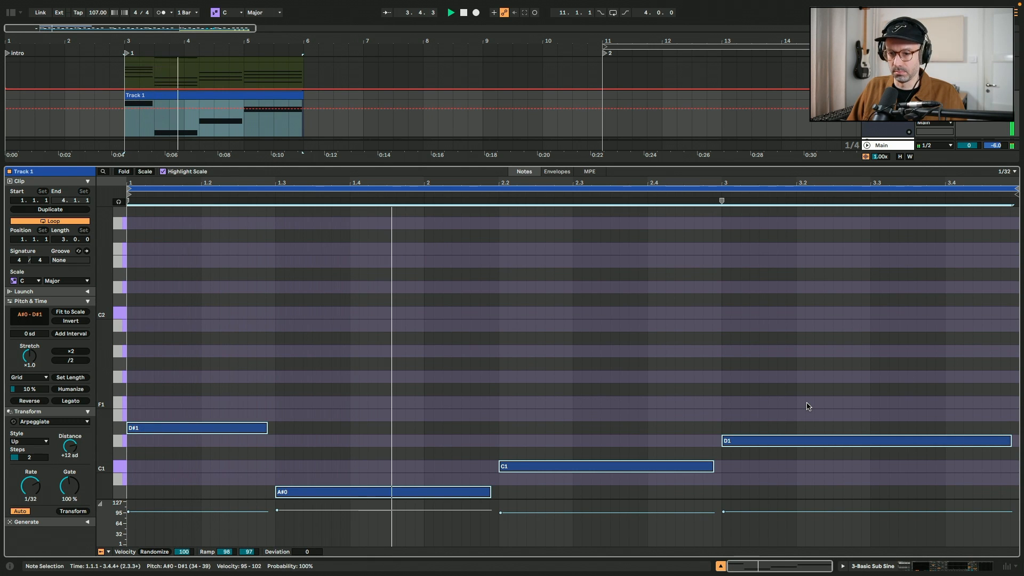
Play back the Track 0 chord clip on its own from bar 3, then stop playback.
{"action": "scroll", "coordinate": [421, 271], "scroll_direction": "down", "scroll_amount": 2}
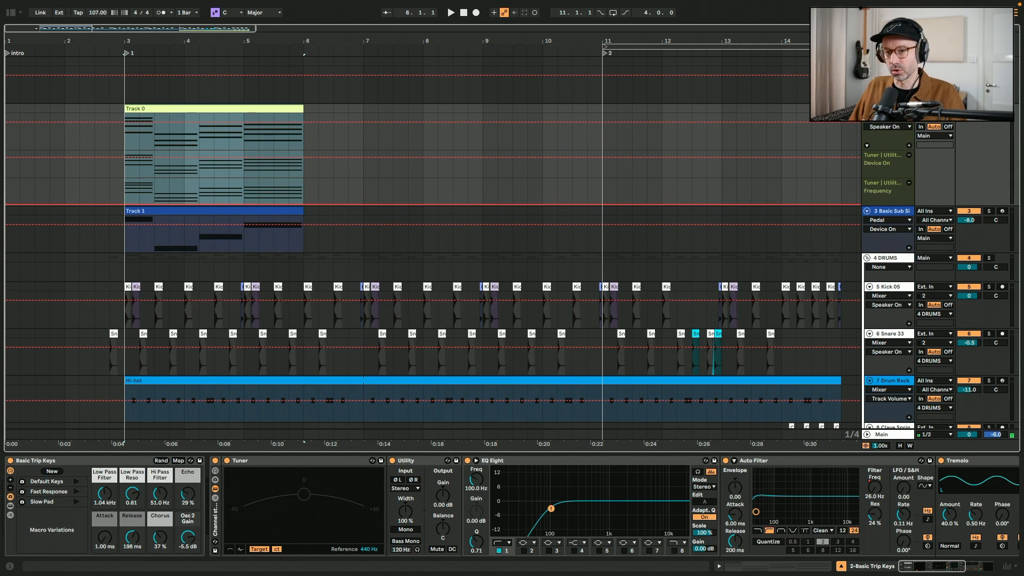
{"action": "key", "text": "space"}
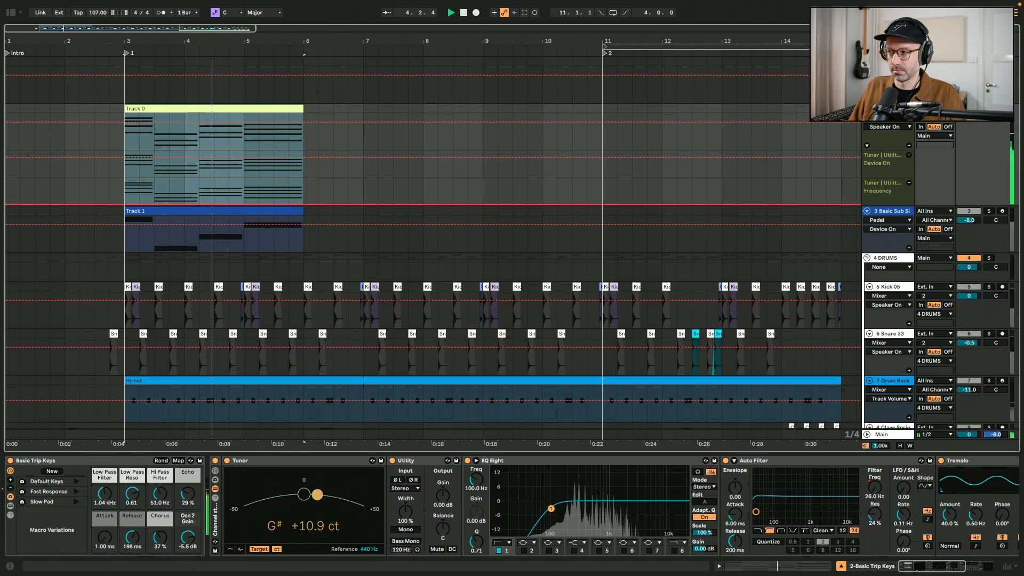
{"action": "scroll", "coordinate": [427, 245], "scroll_direction": "down", "scroll_amount": 2}
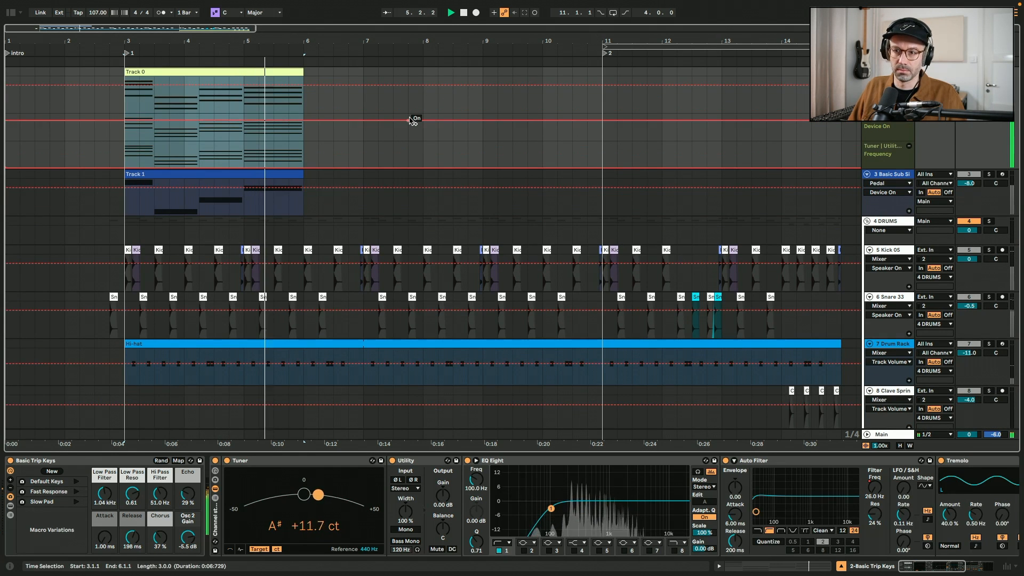
{"action": "double_click", "coordinate": [289, 75]}
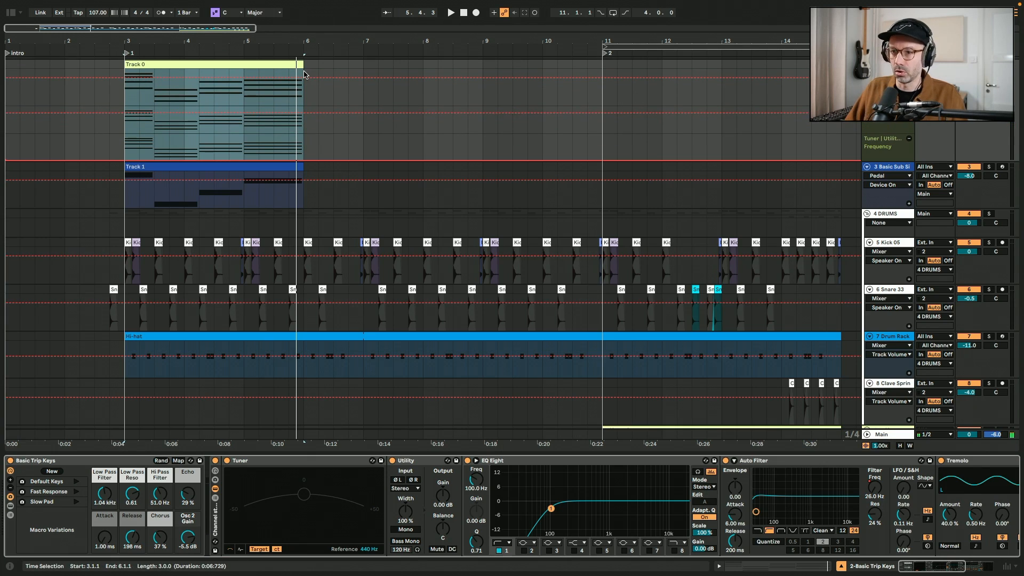
Extend the Track 0 and Track 1 clips to bar 11 and loop the 8 bars from bar 3, with the insert mark at bar 3.
{"action": "left_click_drag", "start_coordinate": [302, 65], "coordinate": [300, 66]}
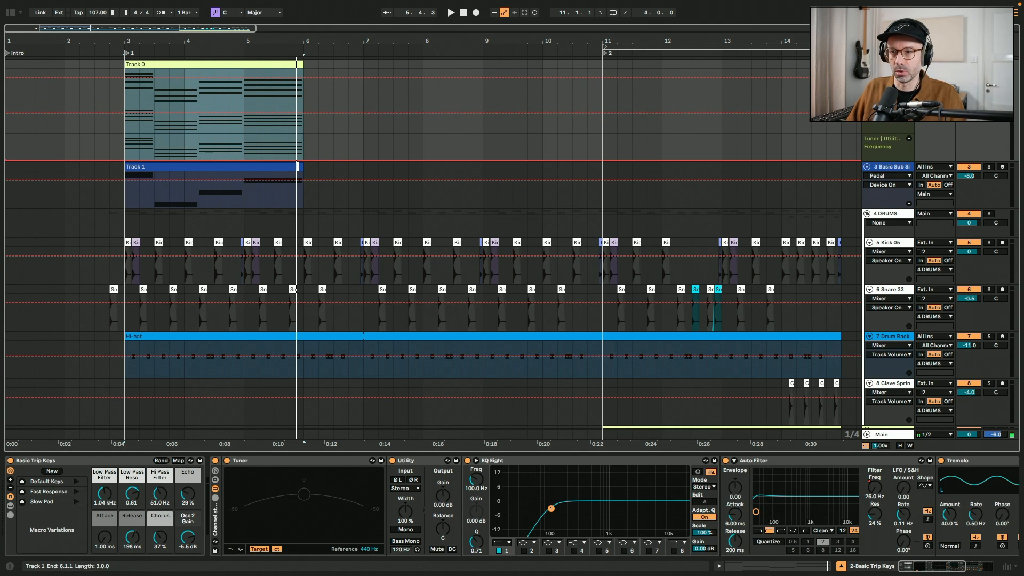
{"action": "left_click_drag", "start_coordinate": [297, 166], "coordinate": [601, 160]}
{"action": "key", "text": "ctrl+l"}
{"action": "left_click", "coordinate": [121, 204]}
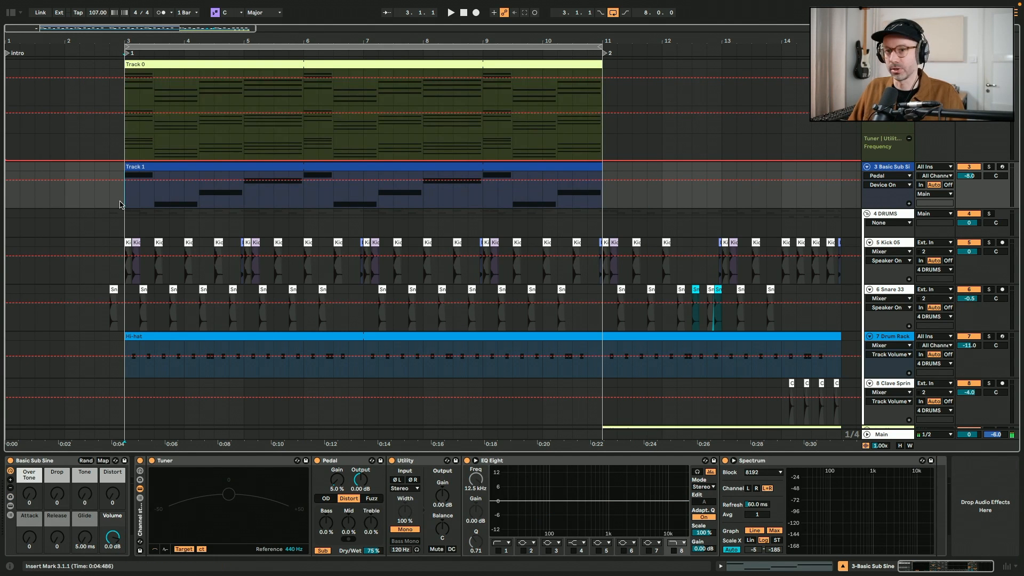
Play the 8-bar loop from bar 3 and inspect the Track 0 chord clip's notes, then return to the arrangement.
{"action": "key", "text": "space"}
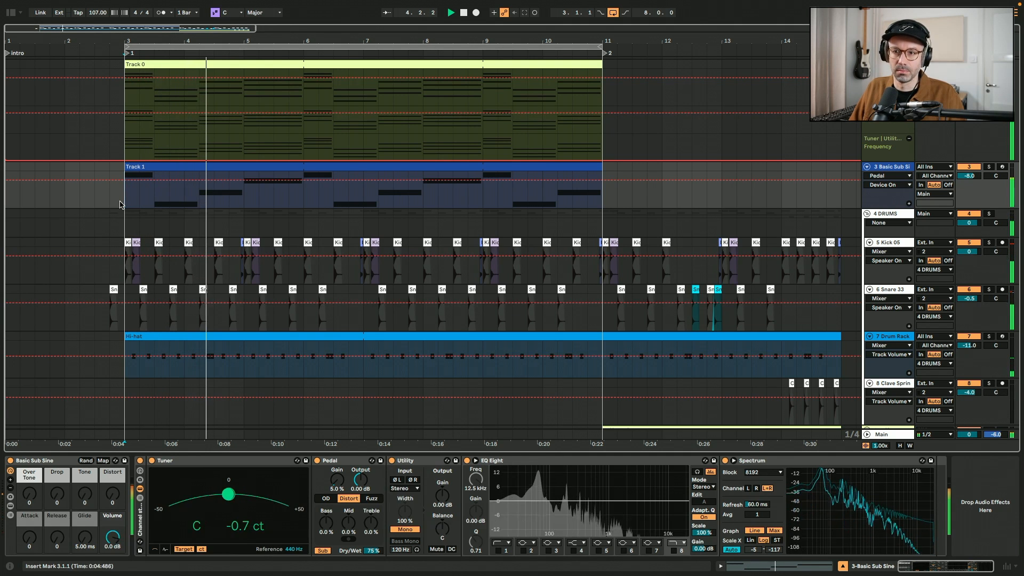
{"action": "double_click", "coordinate": [173, 69]}
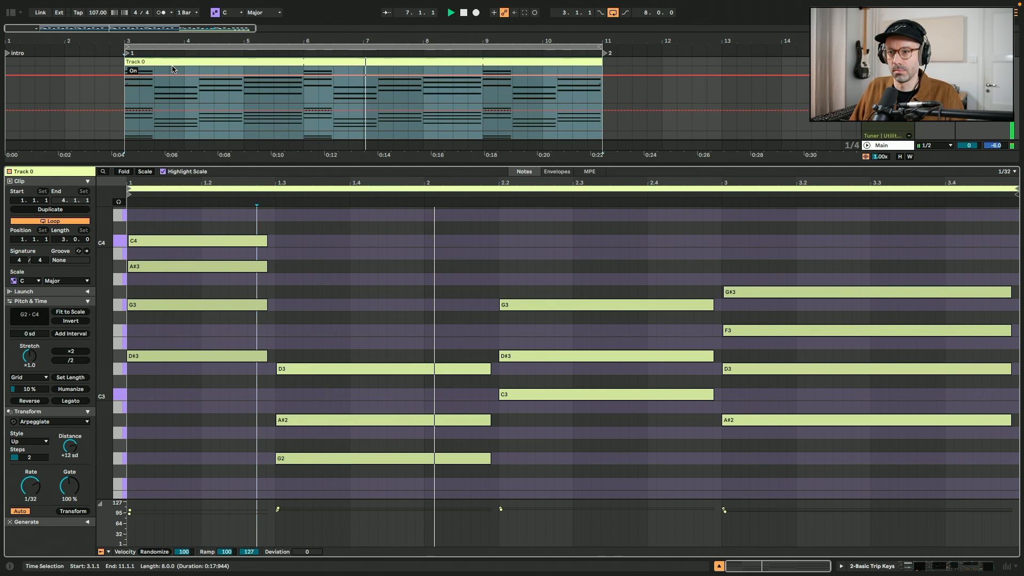
{"action": "double_click", "coordinate": [172, 65]}
{"action": "scroll", "coordinate": [172, 67], "scroll_direction": "down", "scroll_amount": 2}
{"action": "scroll", "coordinate": [172, 67], "scroll_direction": "up", "scroll_amount": 2}
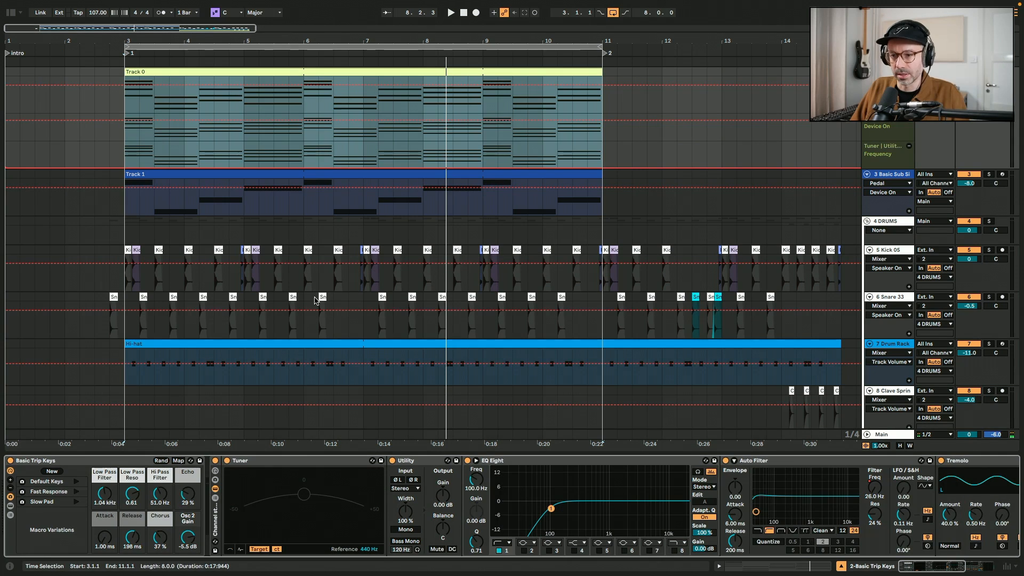
Copy the snare hit on beat 2 of bar 6 to the empty beat 4 and play from bar 3.
{"action": "left_click_drag", "start_coordinate": [322, 296], "coordinate": [351, 299]}
{"action": "left_click", "coordinate": [121, 231]}
{"action": "key", "text": "space"}
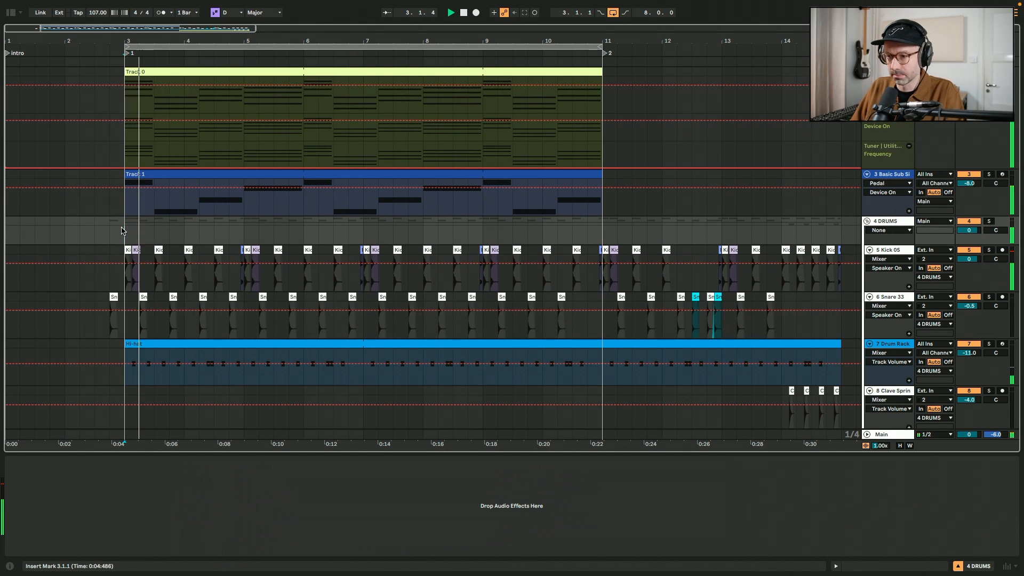
Shorten the arrangement loop to 4 bars and audition the looped section from bar 3.
{"action": "left_click", "coordinate": [315, 149]}
{"action": "key", "text": "plus"}
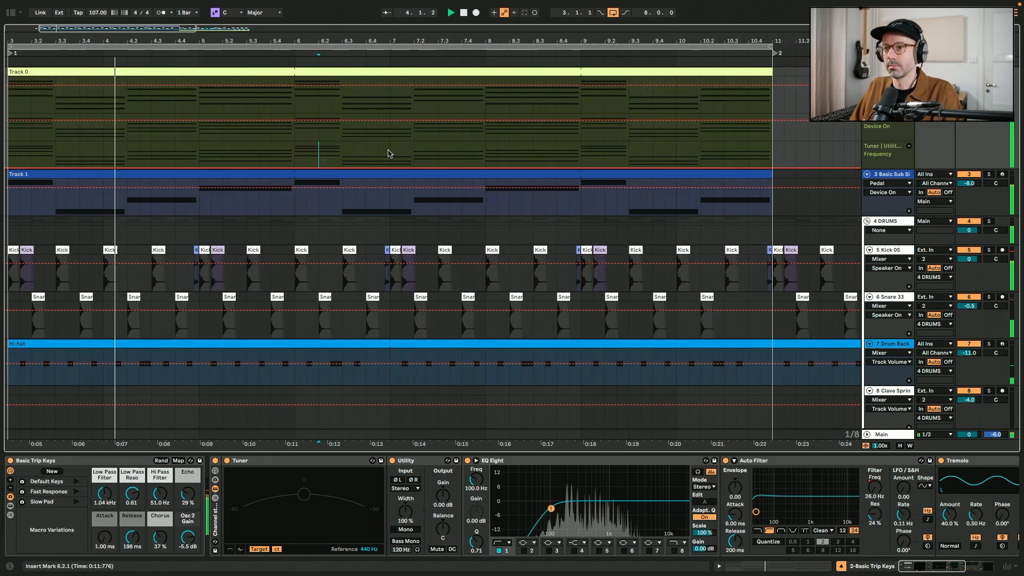
{"action": "scroll", "coordinate": [390, 154], "scroll_direction": "left", "scroll_amount": 4}
{"action": "left_click", "coordinate": [646, 14]}
{"action": "type", "text": "4"}
{"action": "key", "text": "Return"}
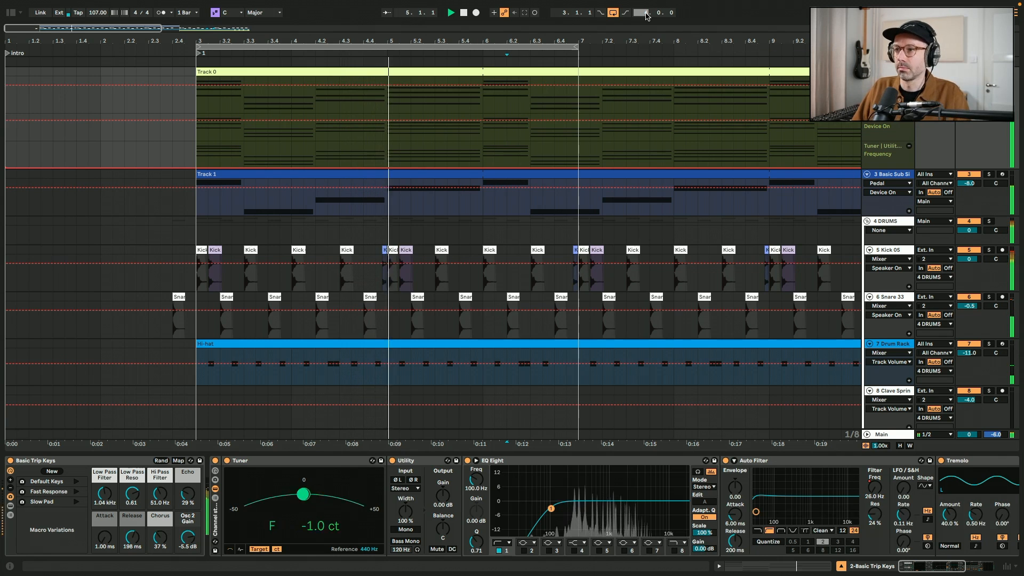
{"action": "left_click_drag", "start_coordinate": [460, 41], "coordinate": [521, 82]}
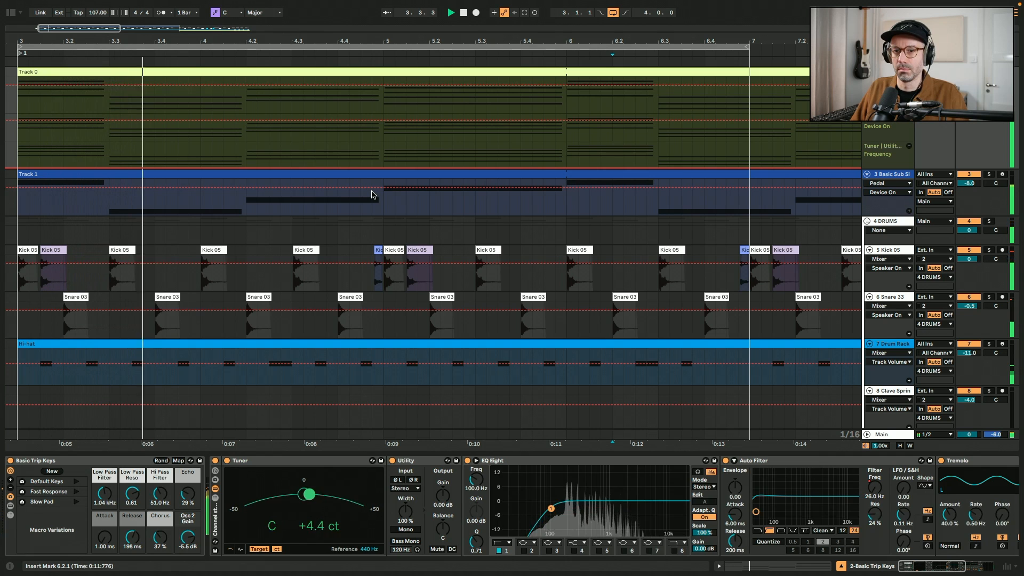
{"action": "key", "text": "space"}
Set the Track 0 clip's loop length to 4 bars, copy its bar 3 chord into bar 4, and audition the result.
{"action": "double_click", "coordinate": [545, 74]}
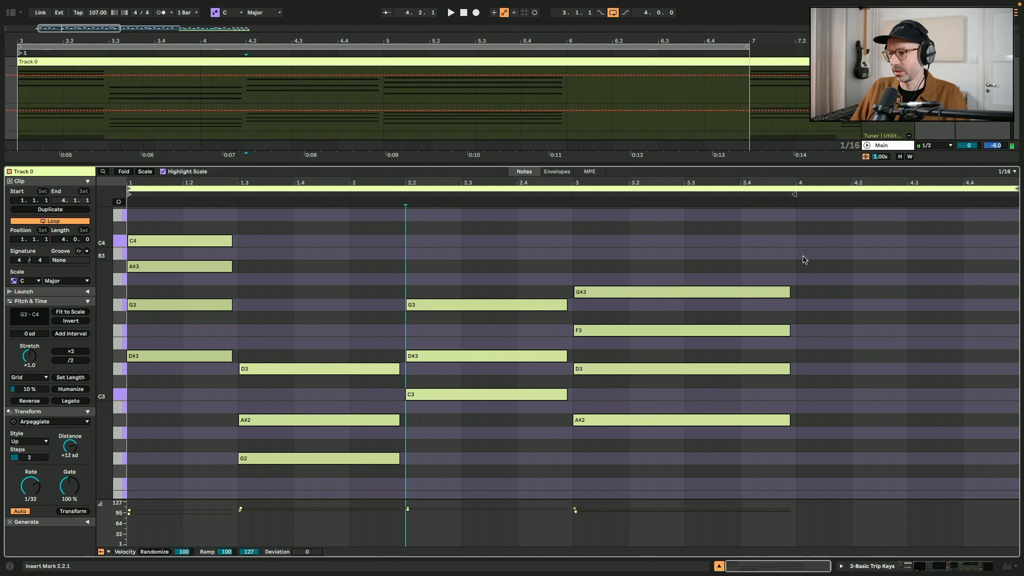
{"action": "left_click_drag", "start_coordinate": [804, 260], "coordinate": [717, 478]}
{"action": "left_click_drag", "start_coordinate": [757, 420], "coordinate": [981, 422]}
{"action": "key", "text": "shift+Tab"}
{"action": "key", "text": "space"}
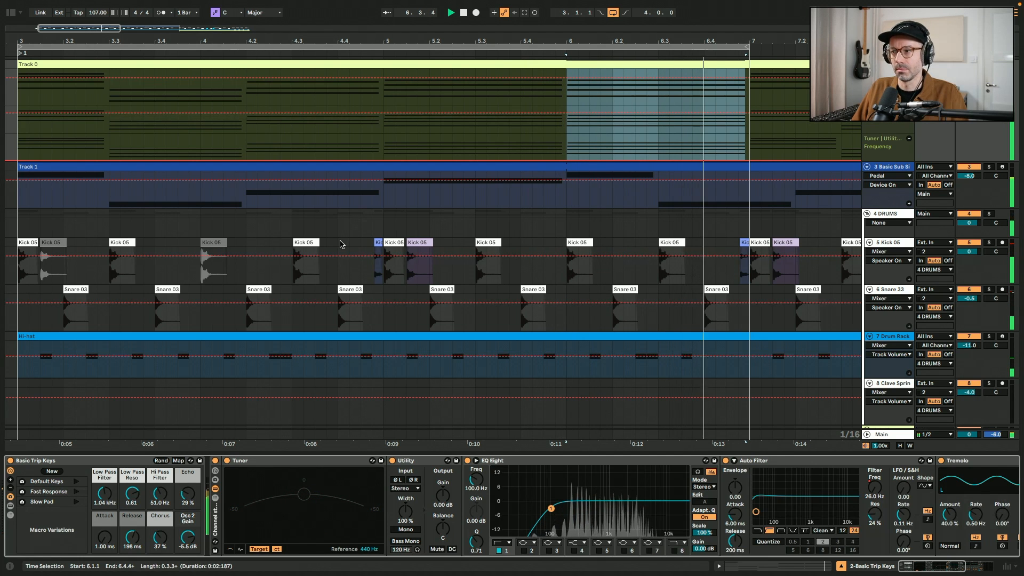
{"action": "key", "text": "space"}
Set the Track 1 bass clip's loop length to 4 bars, copy the D1 note into bar 4, and start playback.
{"action": "double_click", "coordinate": [558, 165]}
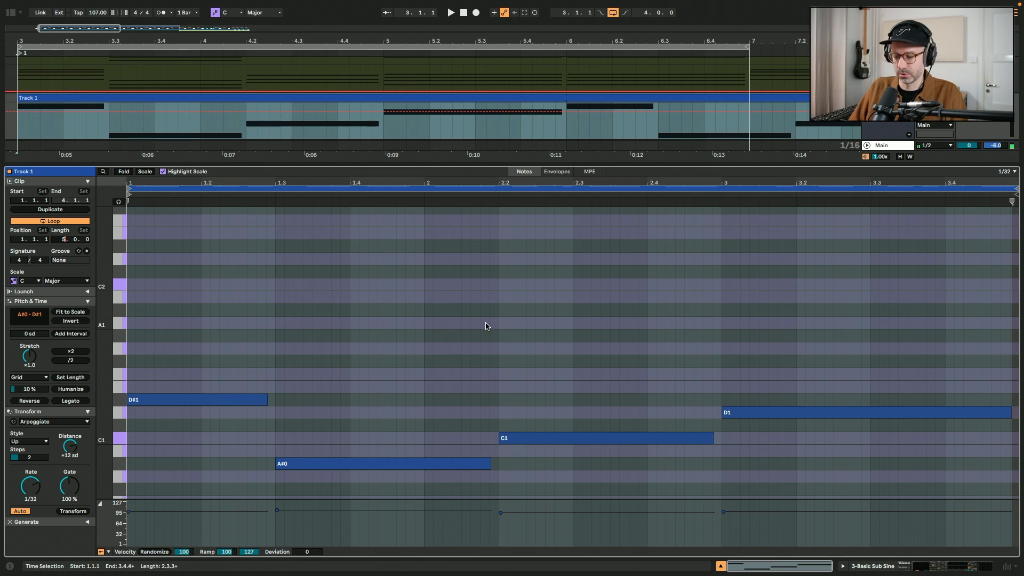
{"action": "key", "text": "space"}
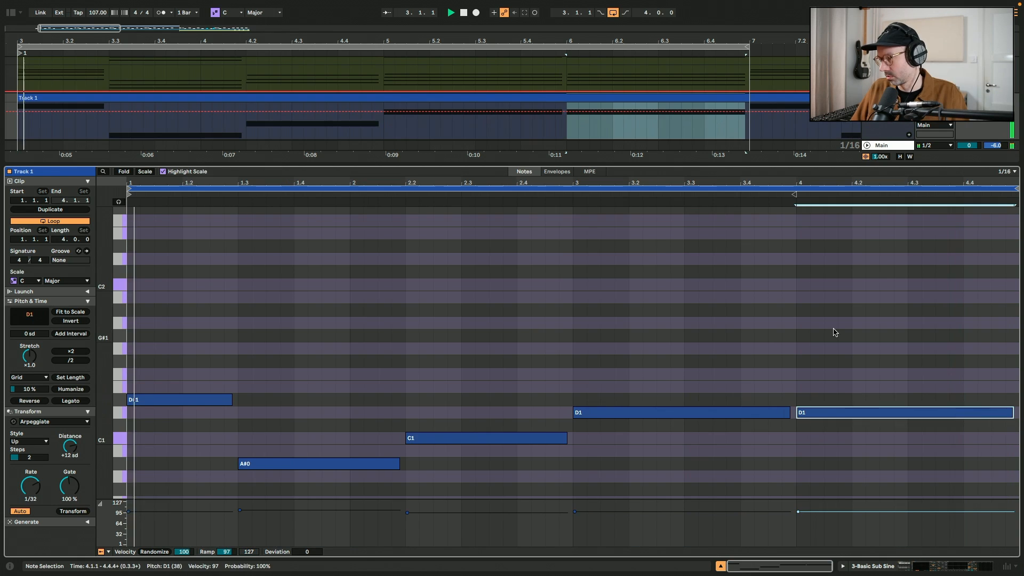
{"action": "key", "text": "shift+Tab"}
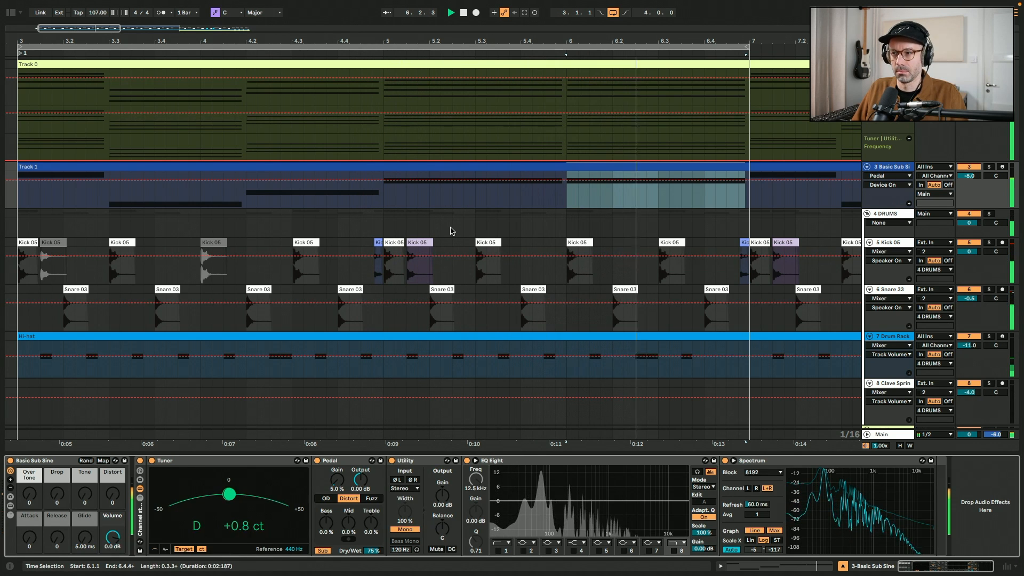
Deactivate the kick clip at 6.1.1 and restart playback from the first kick at bar 3.
{"action": "left_click", "coordinate": [582, 242]}
{"action": "key", "text": "space"}
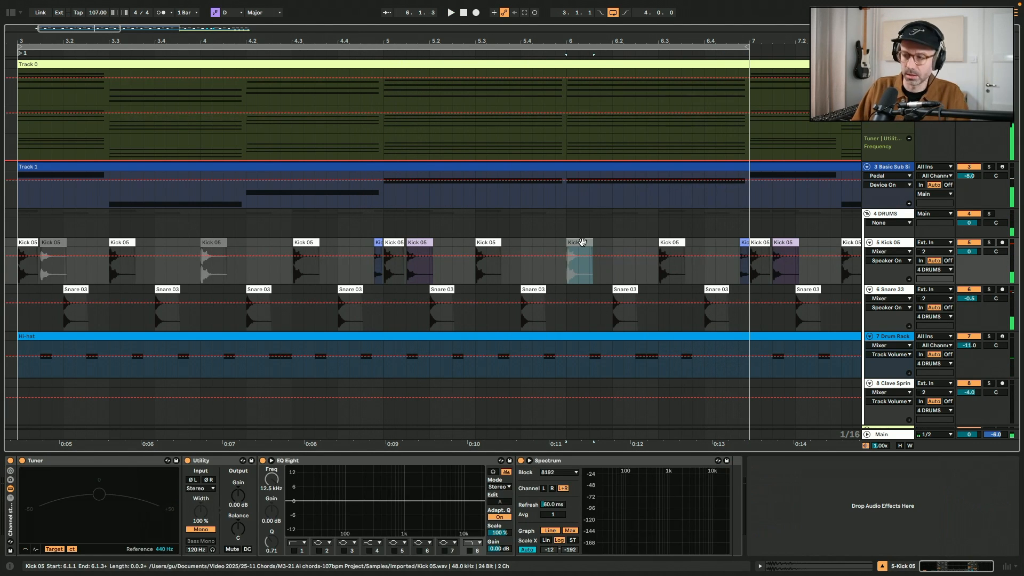
{"action": "left_click", "coordinate": [23, 243]}
{"action": "key", "text": "space"}
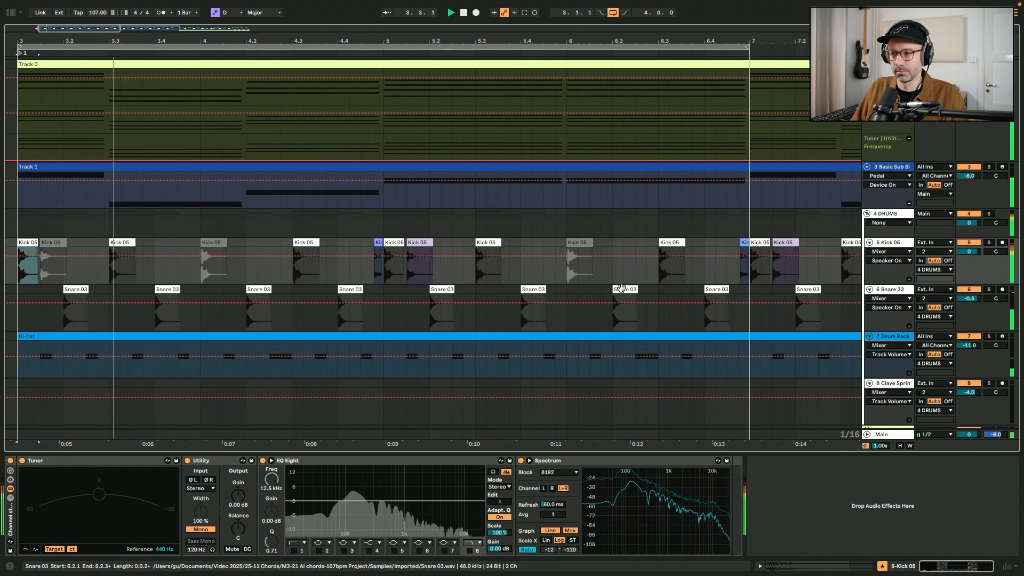
Copy the snare at 6.2.1 to 6.1.1 and the kick at 6.3.1 to 6.3.3 during playback.
{"action": "left_click_drag", "start_coordinate": [623, 290], "coordinate": [577, 289]}
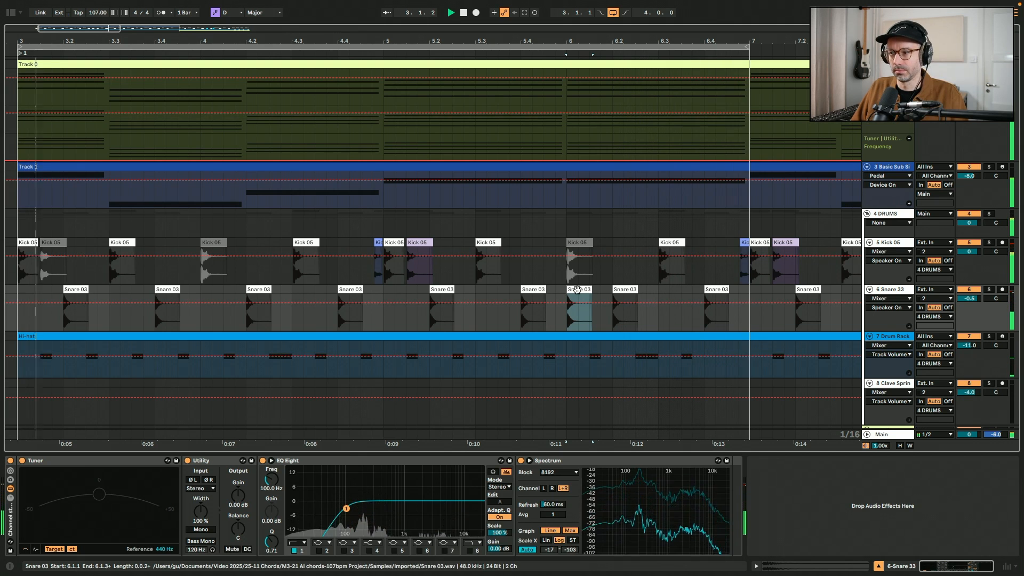
{"action": "left_click", "coordinate": [671, 261]}
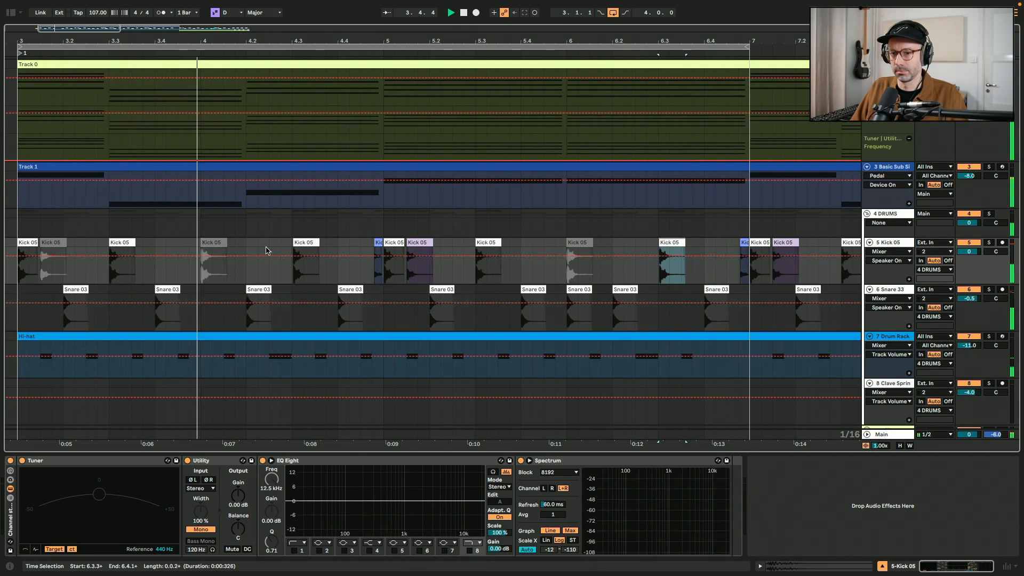
{"action": "left_click_drag", "start_coordinate": [672, 264], "coordinate": [691, 278]}
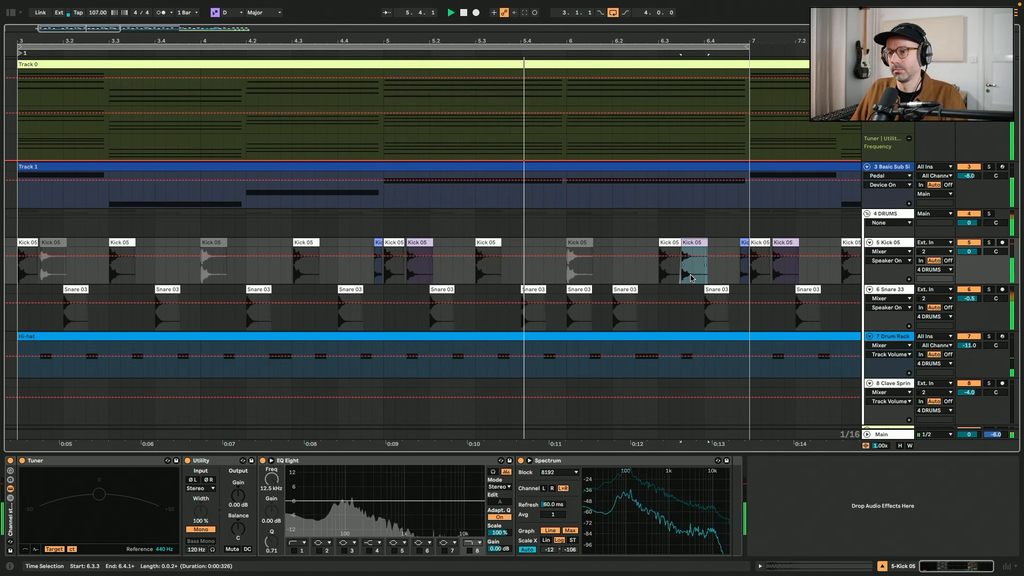